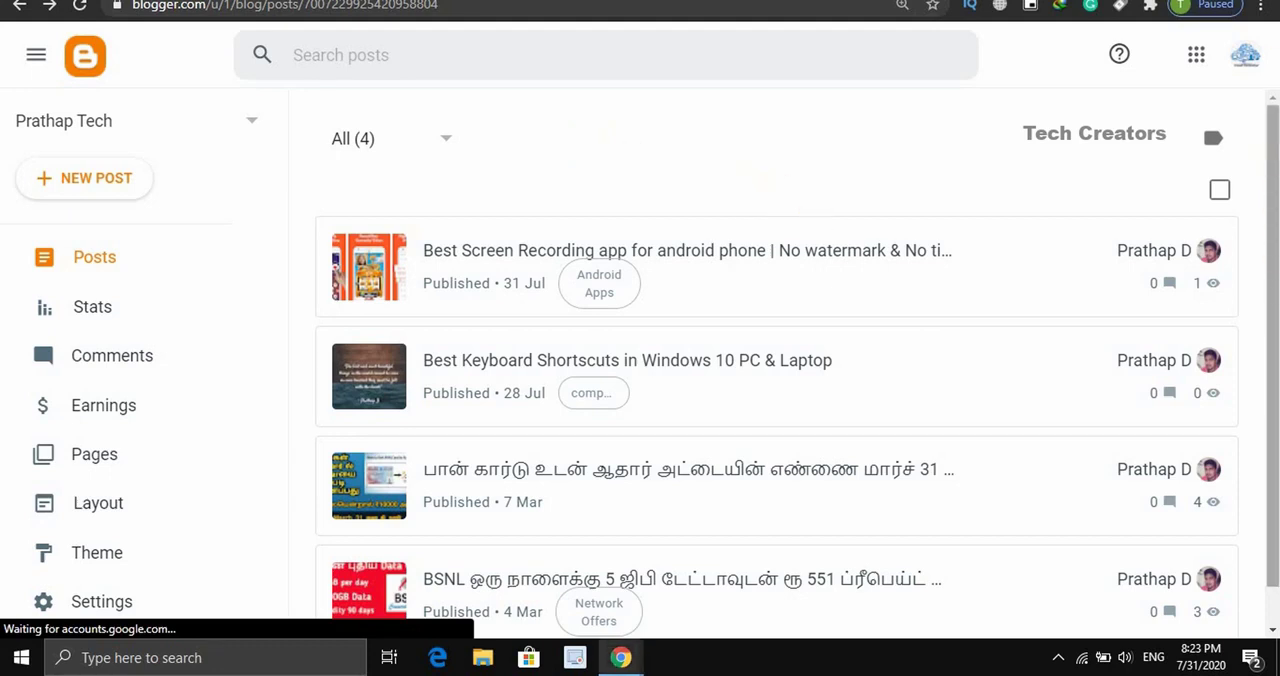
# - Filter the blog's post list by the Android Apps label and leave that label selection as it is
pyautogui.scroll(-1, 1270, 180)
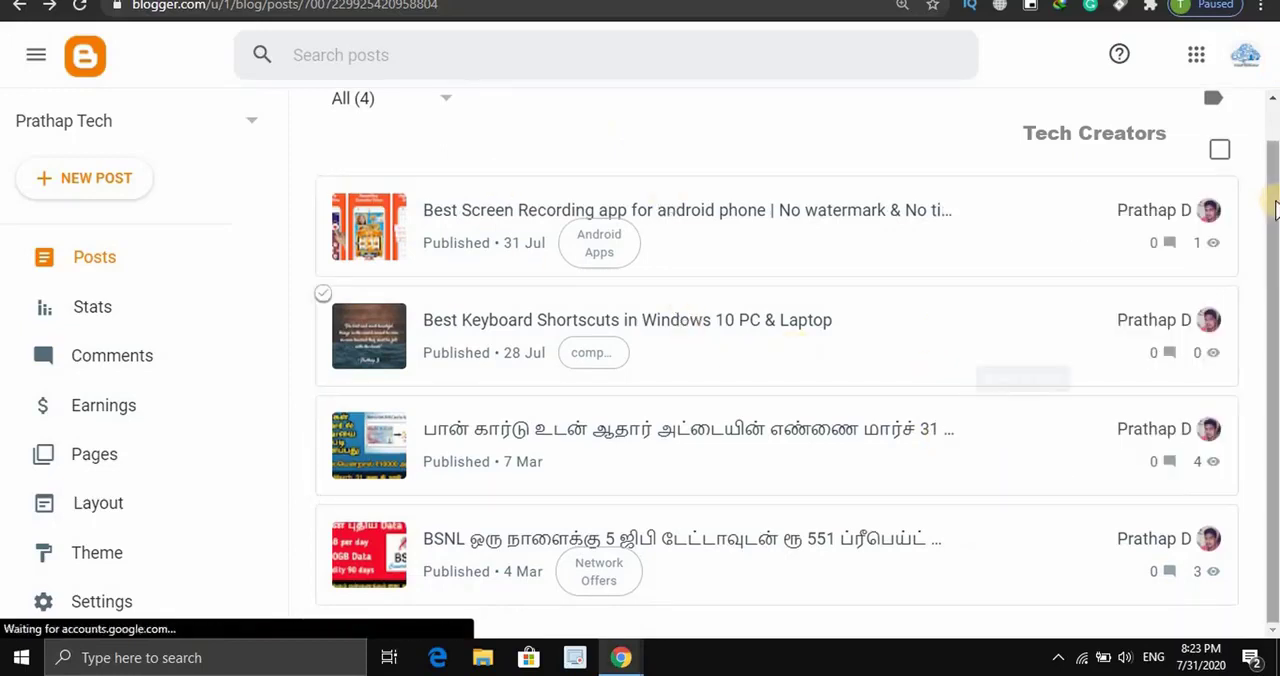
pyautogui.scroll(1, 1268, 160)
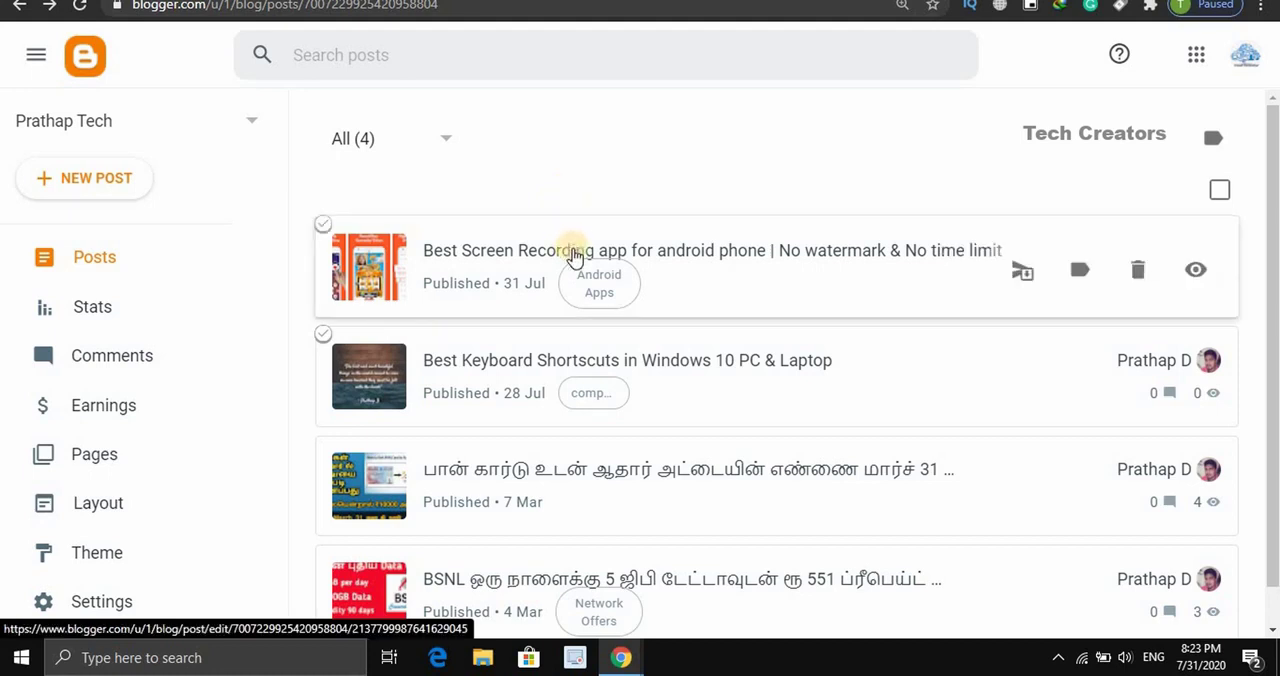
pyautogui.click(1211, 138)
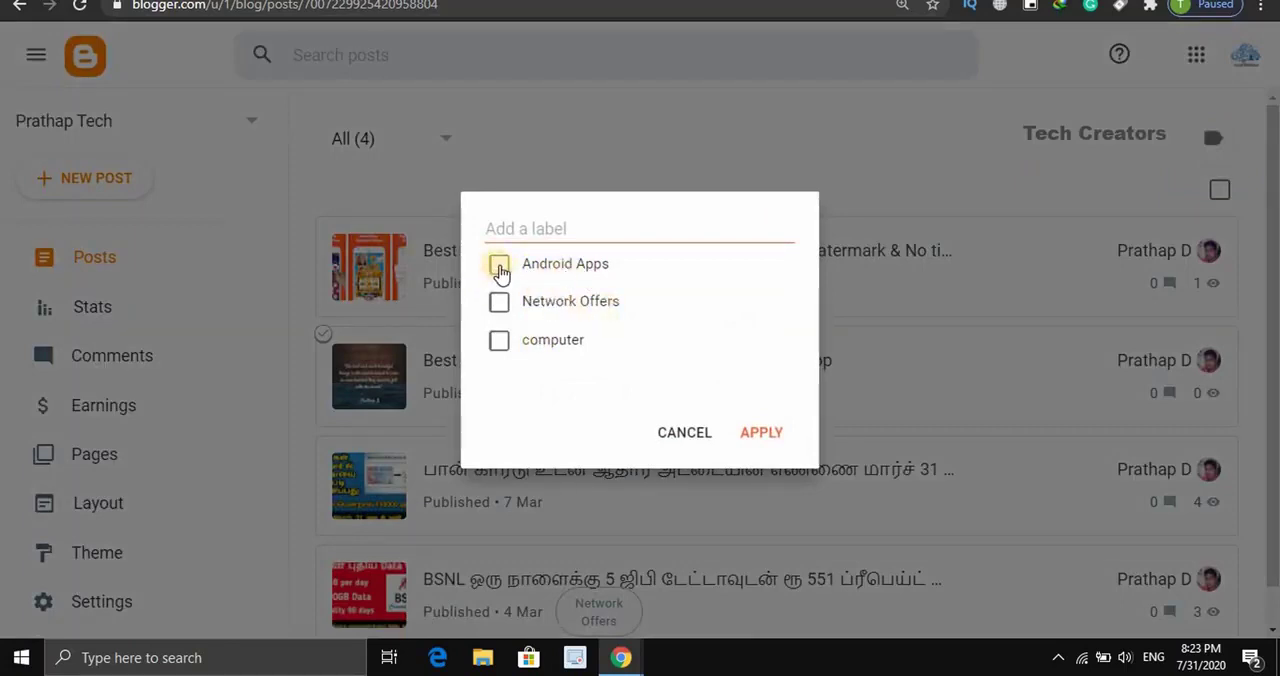
pyautogui.click(499, 266)
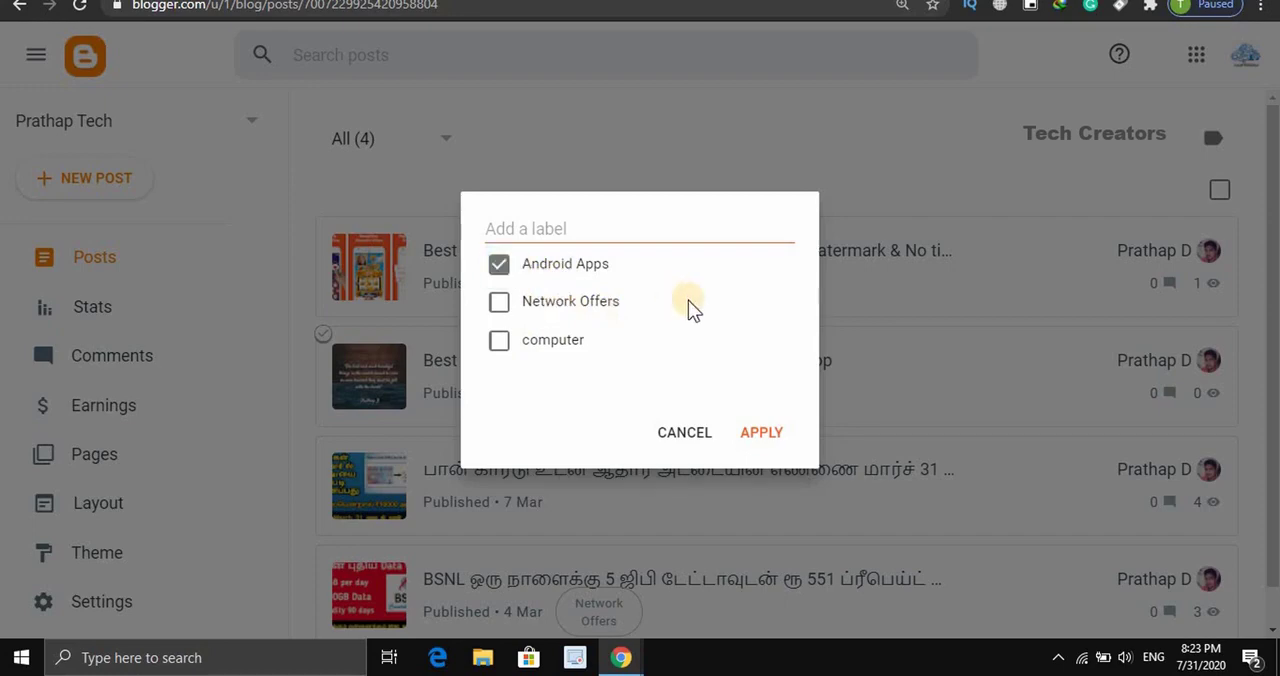
pyautogui.click(760, 433)
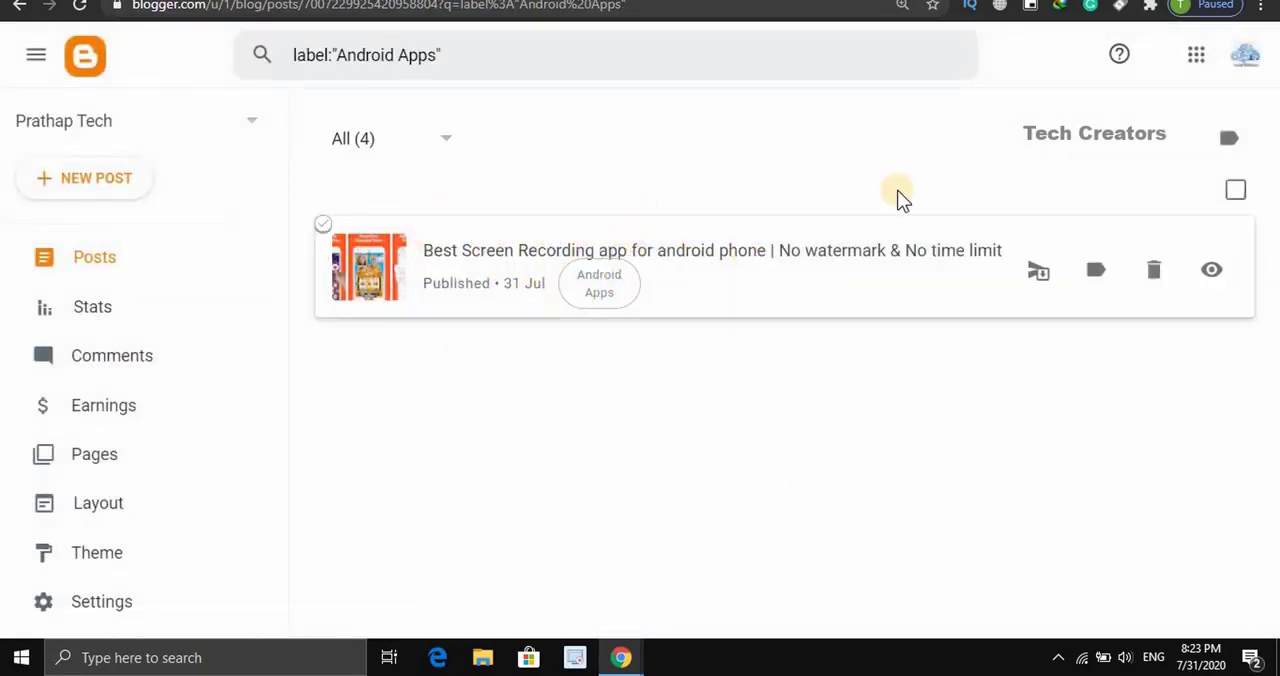
pyautogui.click(1216, 144)
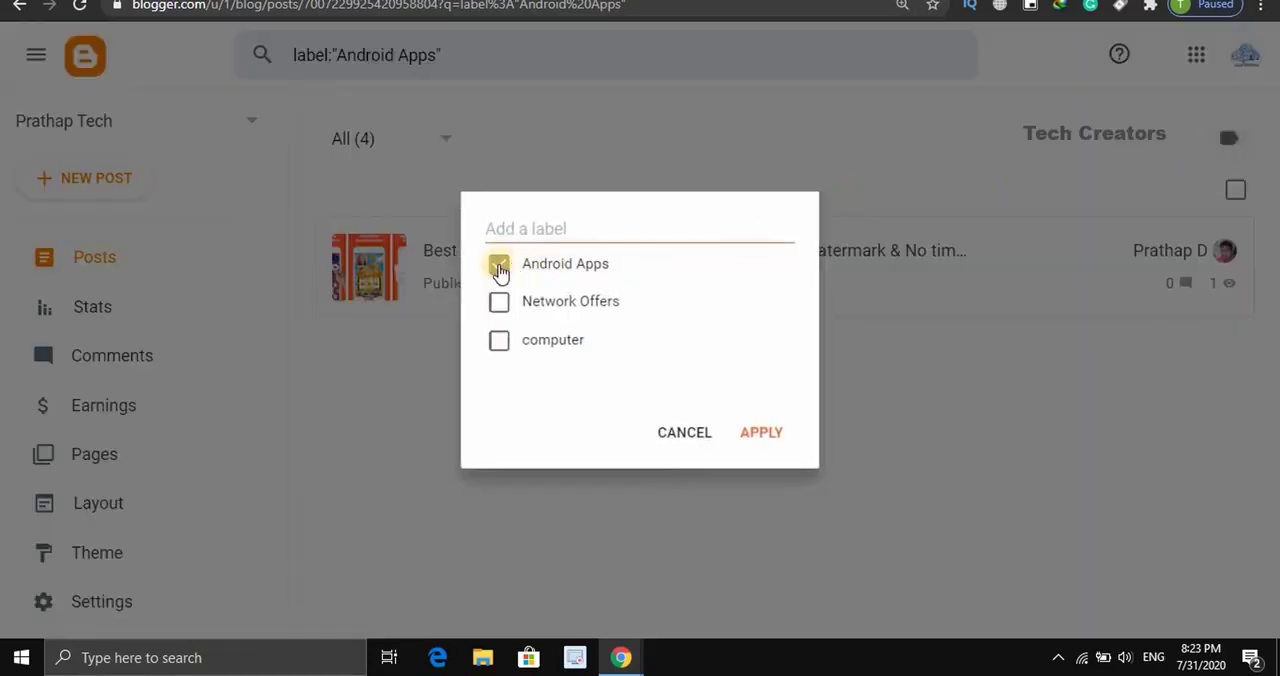
pyautogui.click(683, 443)
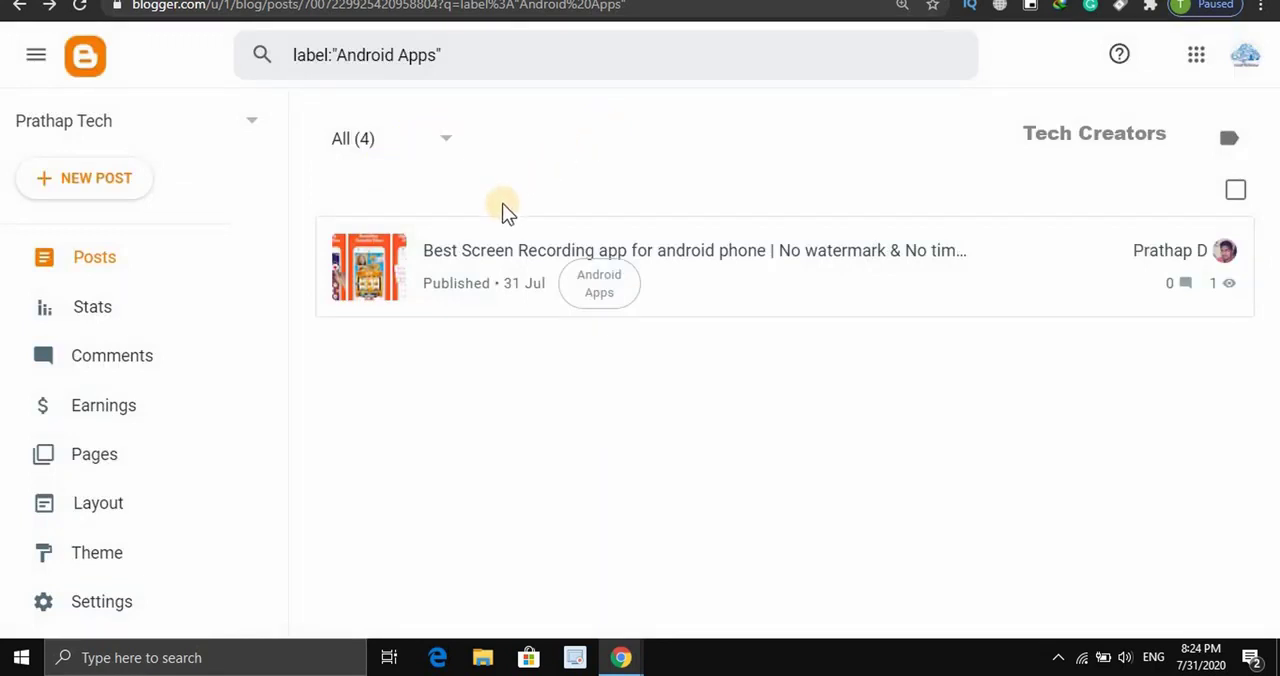
# - Limit the post list to published posts and remove the Android Apps label filter
pyautogui.click(427, 141)
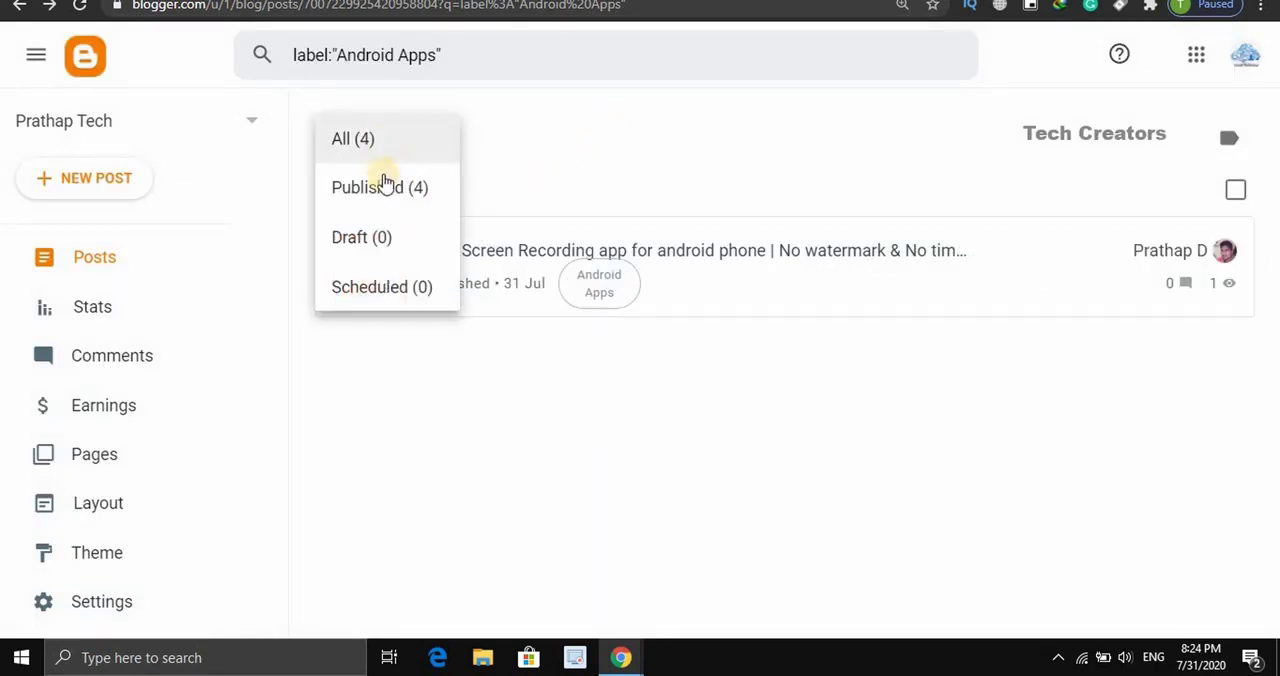
pyautogui.click(397, 194)
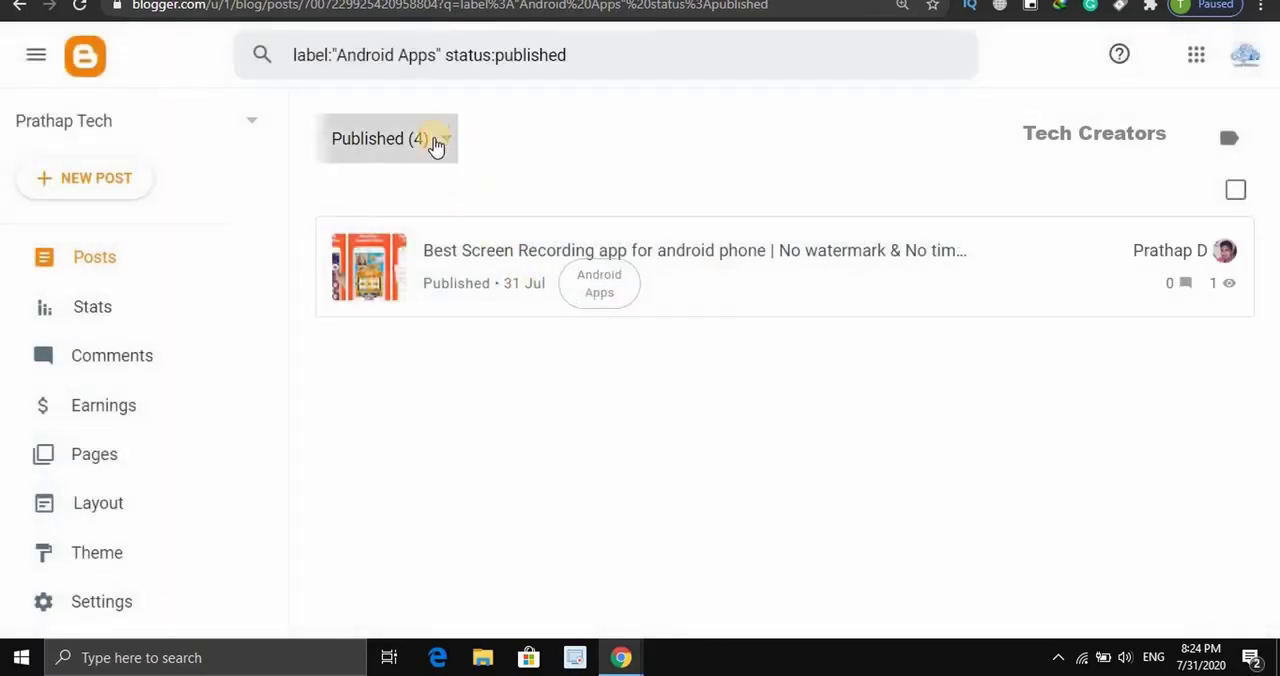
pyautogui.click(431, 141)
pyautogui.click(1227, 138)
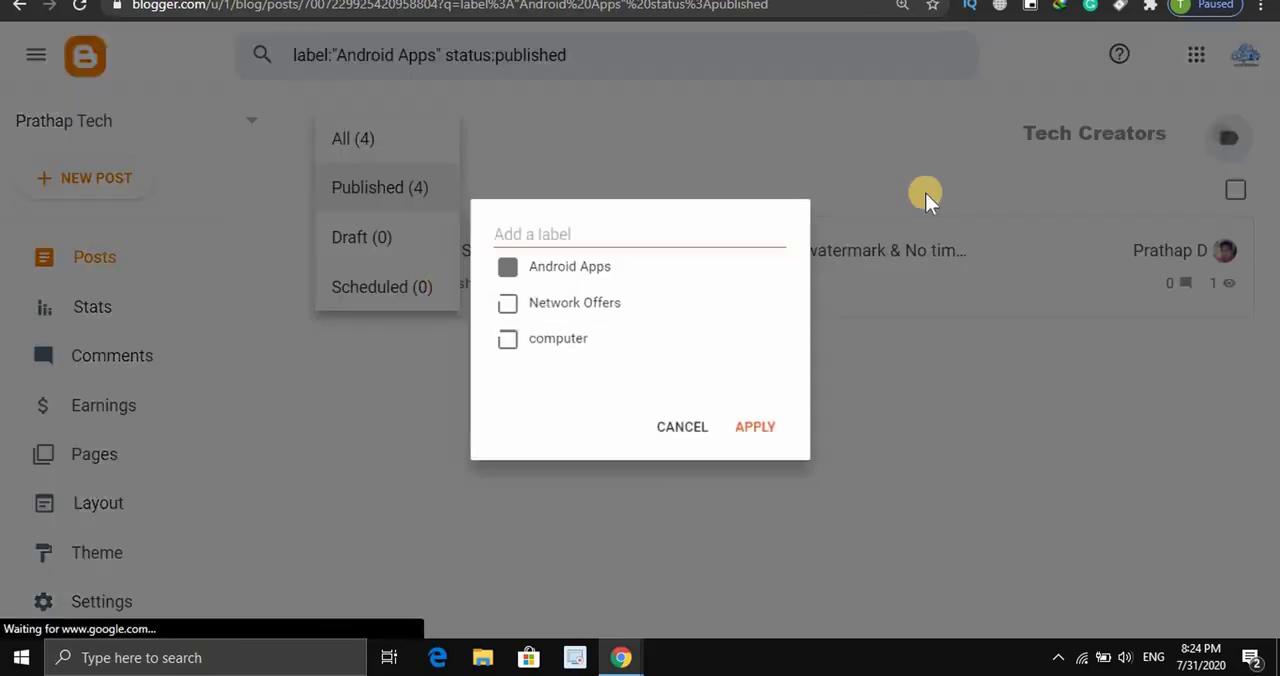
pyautogui.click(497, 265)
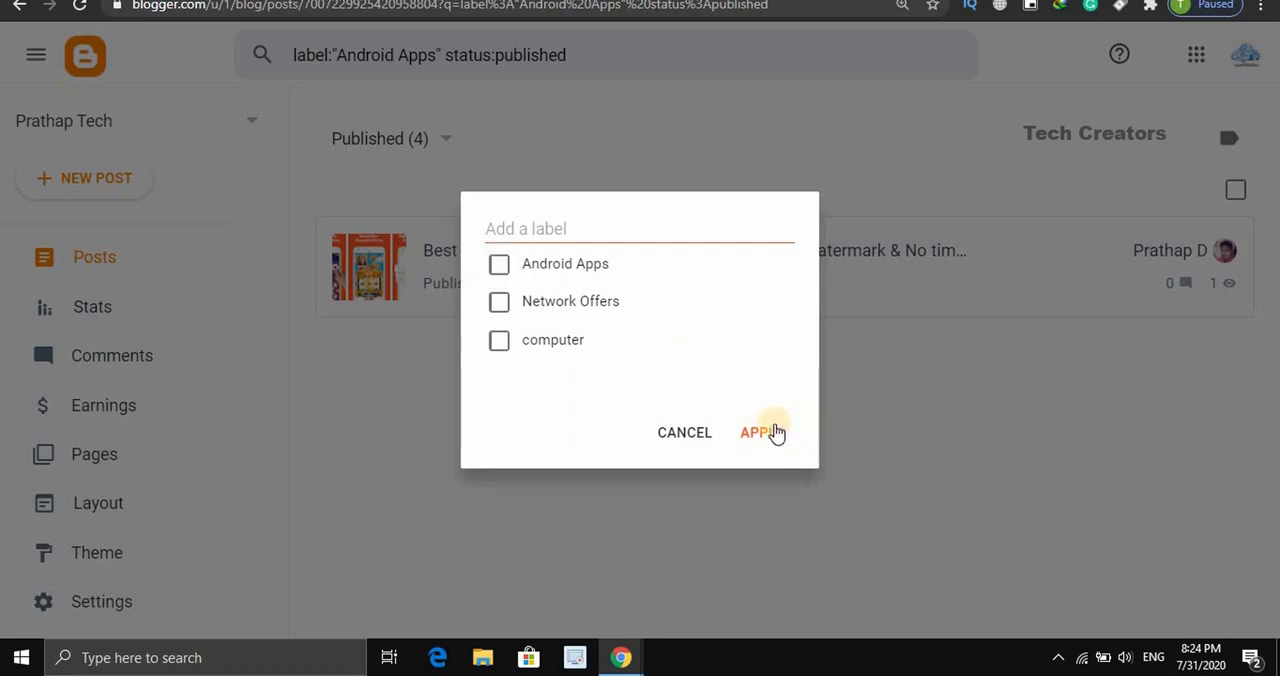
pyautogui.click(774, 434)
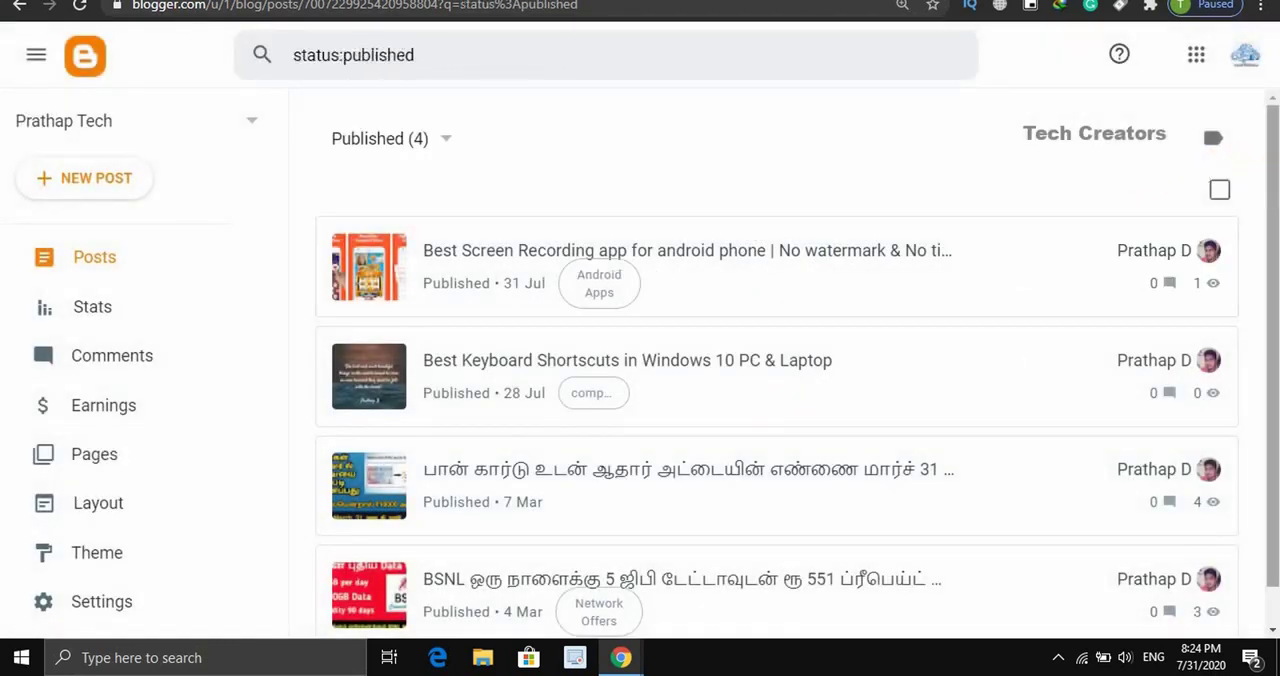
# - Open the published 7 March post about PAN card and Aadhaar linking for editing
pyautogui.moveTo(1272, 162)
pyautogui.mouseDown()
pyautogui.moveTo(1272, 258)
pyautogui.moveTo(1272, 175)
pyautogui.mouseUp()
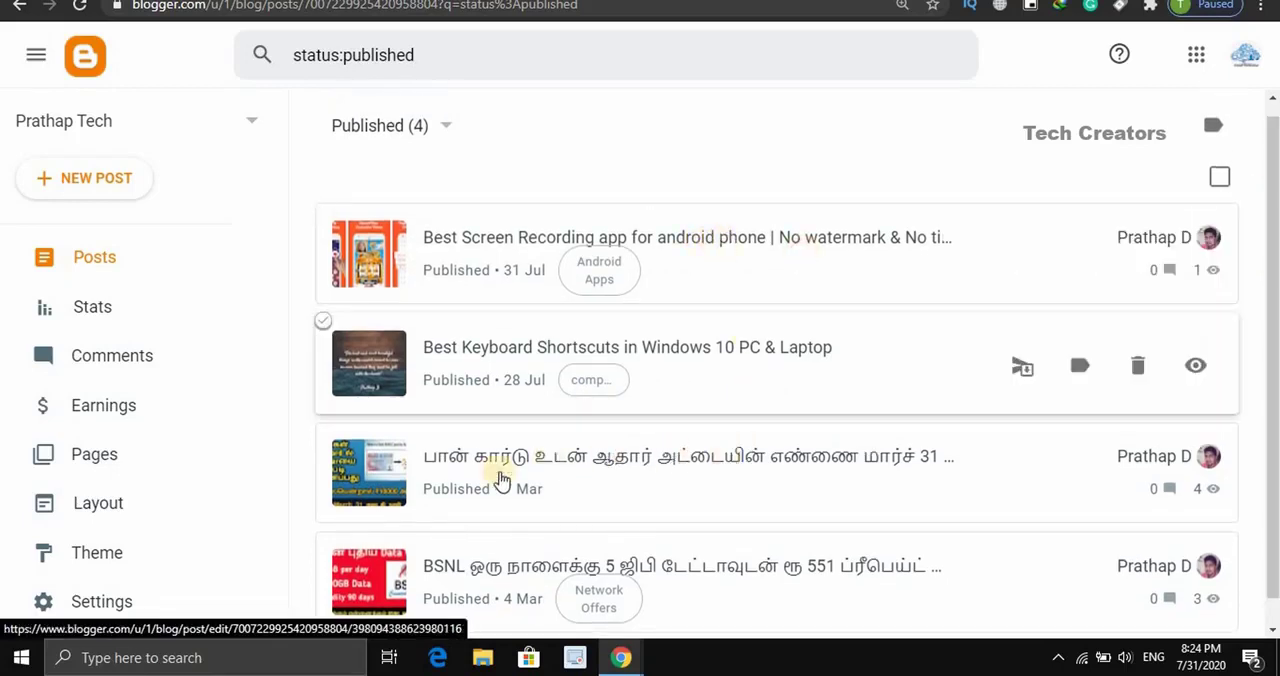
pyautogui.scroll(-1, 620, 410)
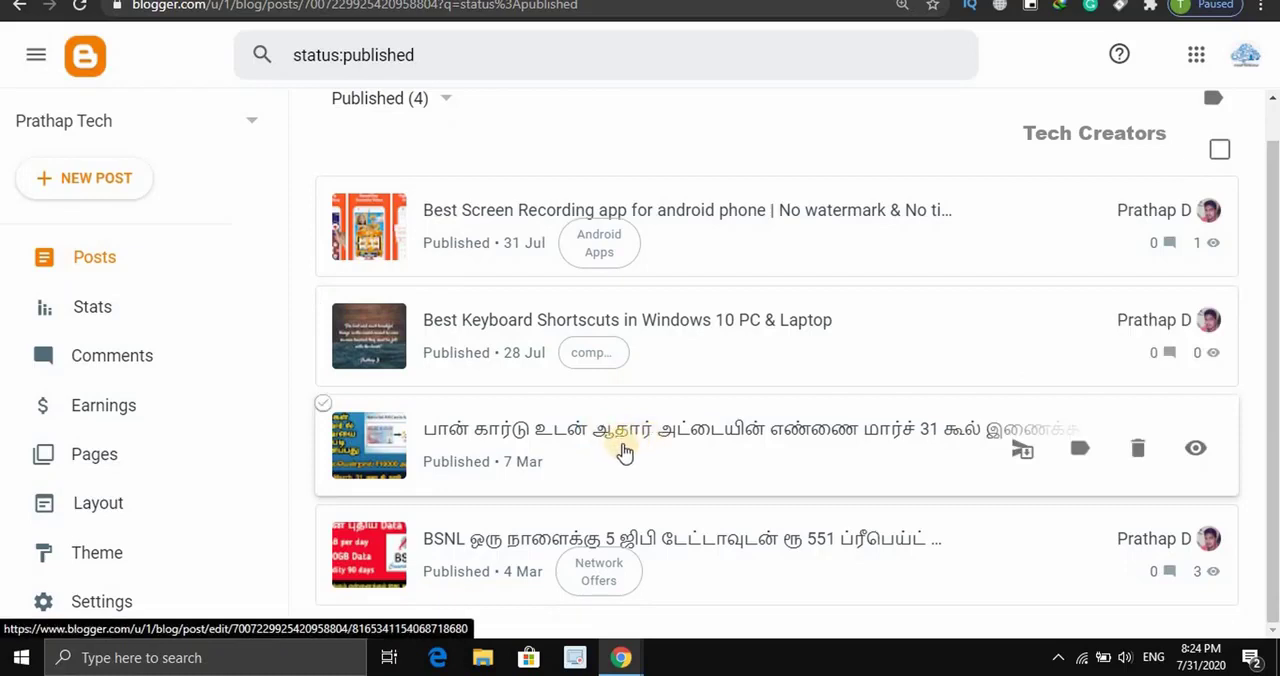
pyautogui.click(621, 447)
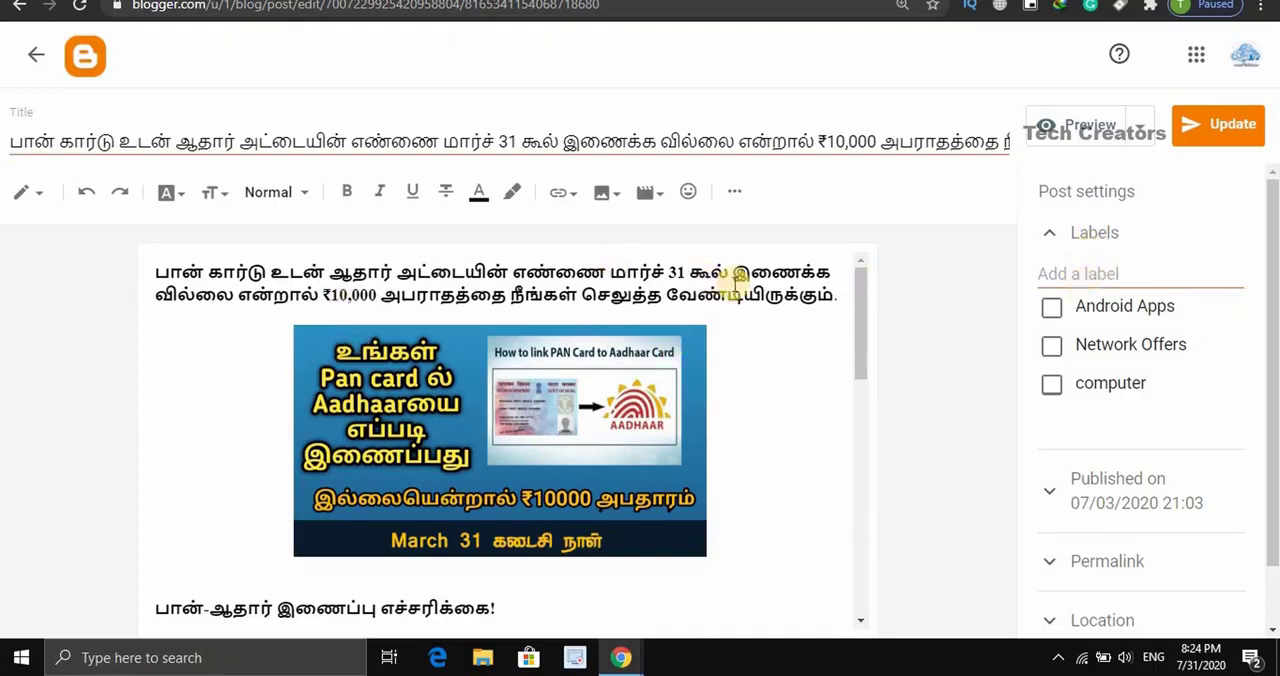
# - Create a new label "tech update", assign it to the open PAN card post and update the post
pyautogui.moveTo(862, 331); pyautogui.dragTo(1127, 275)
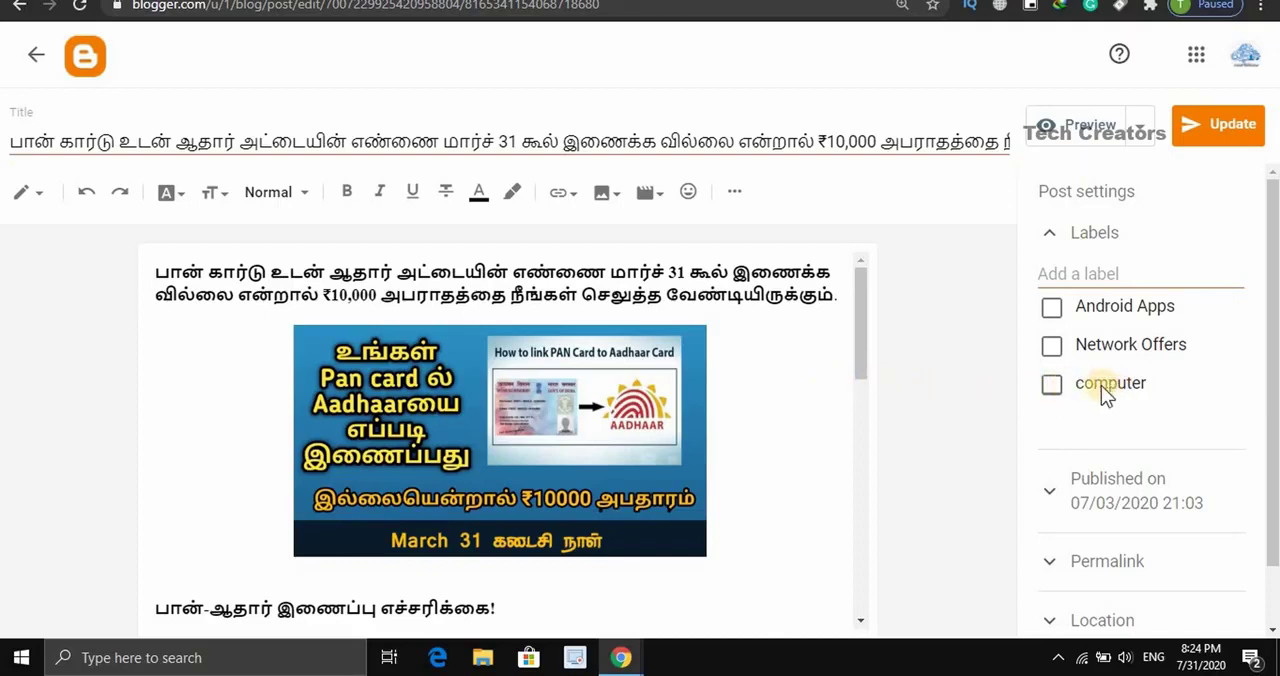
pyautogui.click(1086, 273)
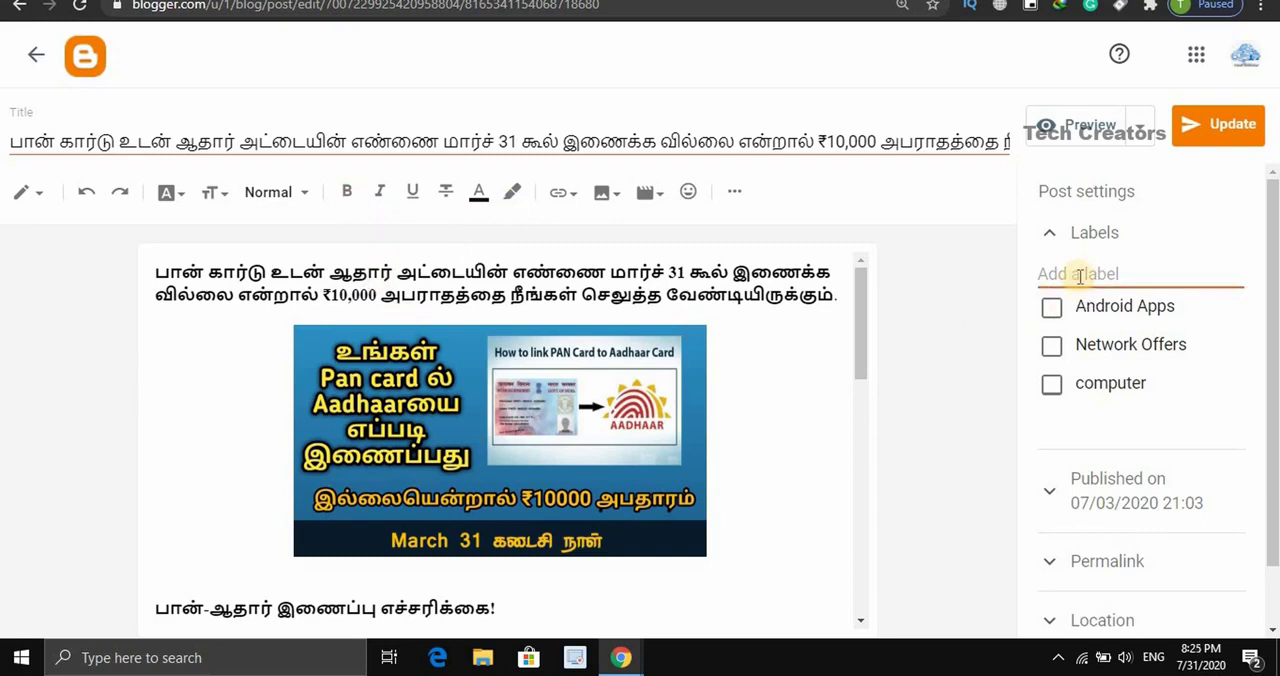
pyautogui.write('u')
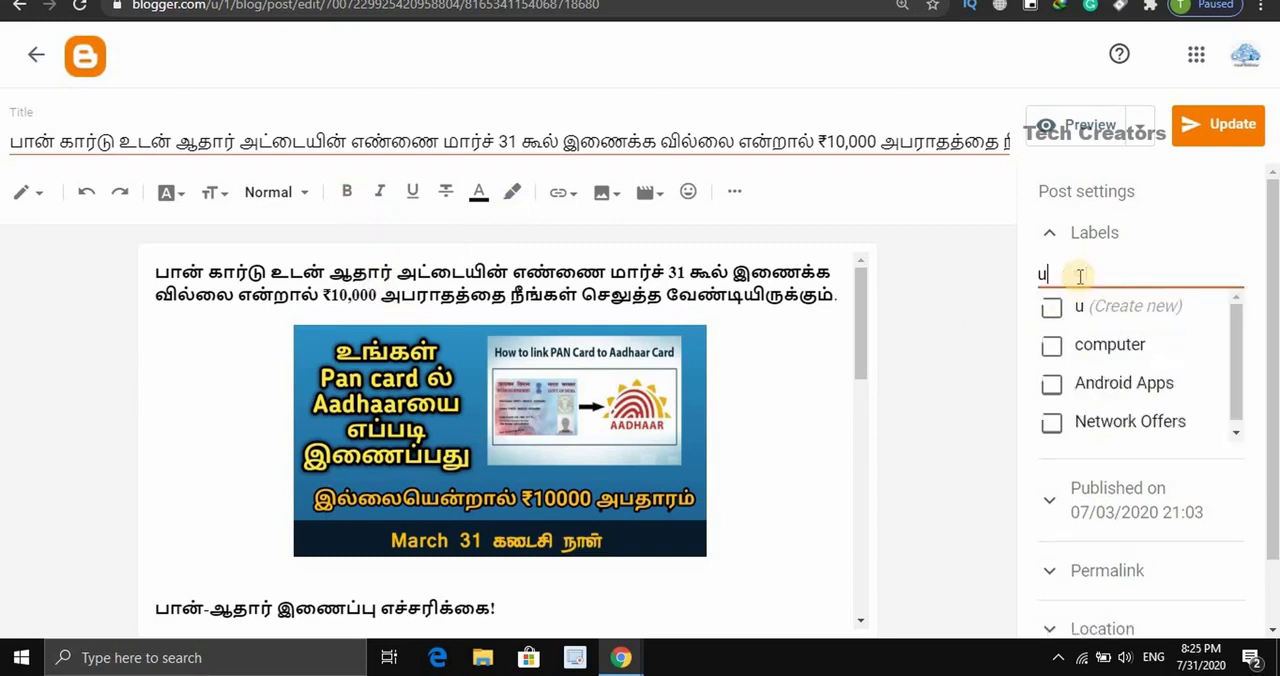
pyautogui.press('BackSpace')
pyautogui.write('tech')
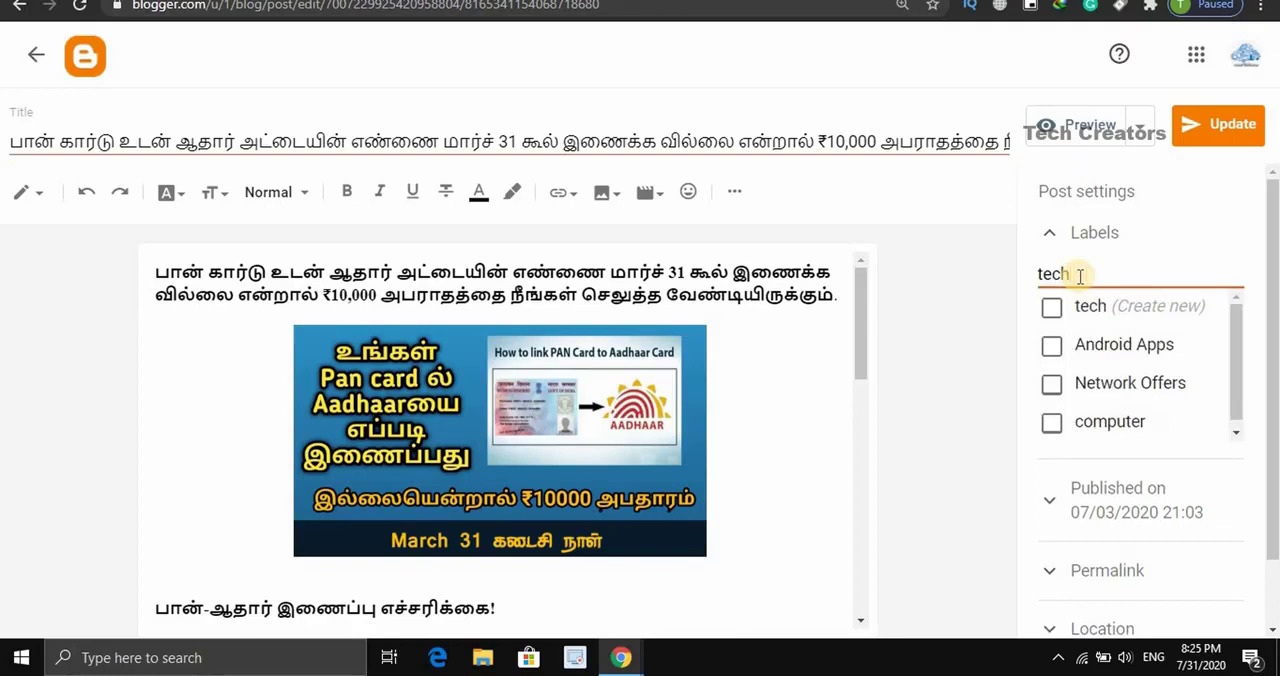
pyautogui.write(' update')
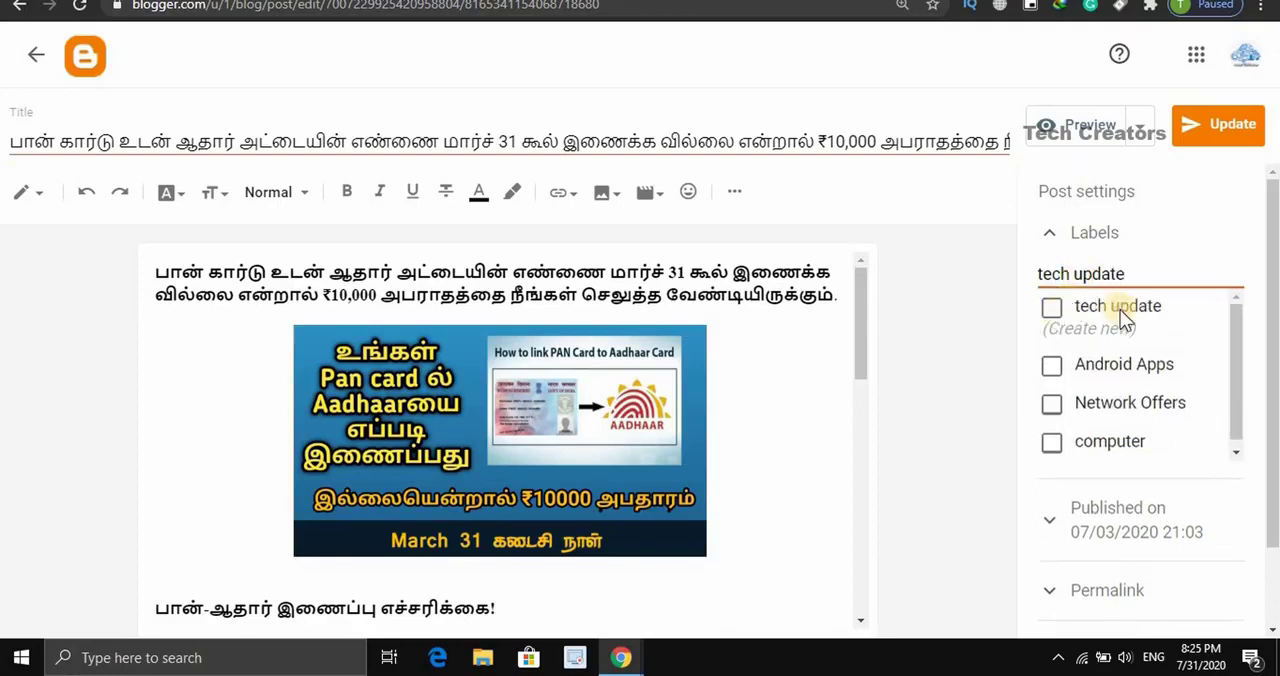
pyautogui.click(1055, 312)
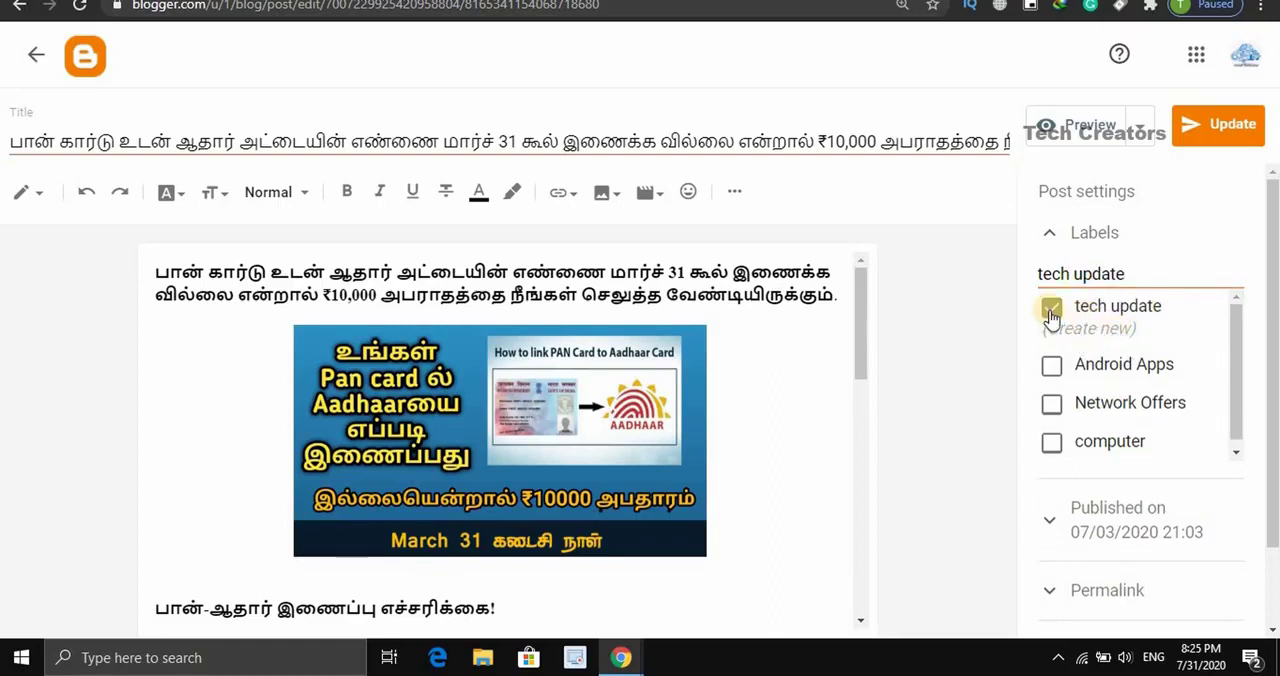
pyautogui.click(1222, 125)
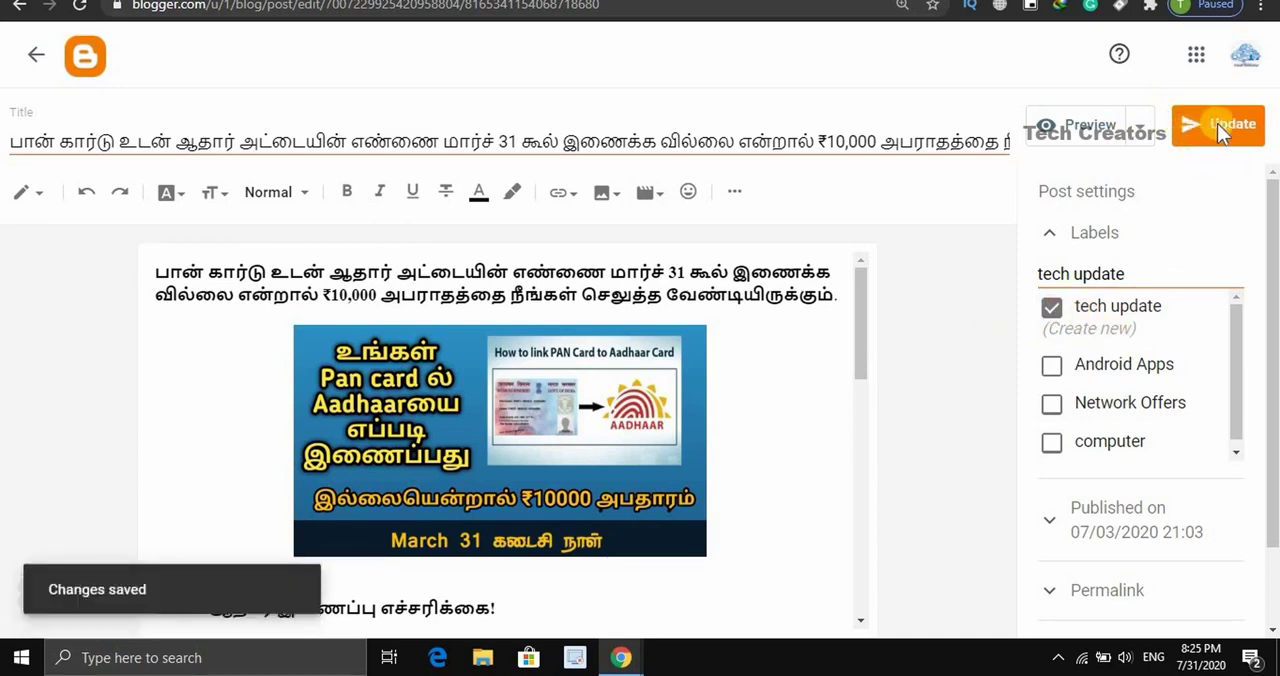
# - Return to the post list and filter it by the tech update label
pyautogui.click(40, 60)
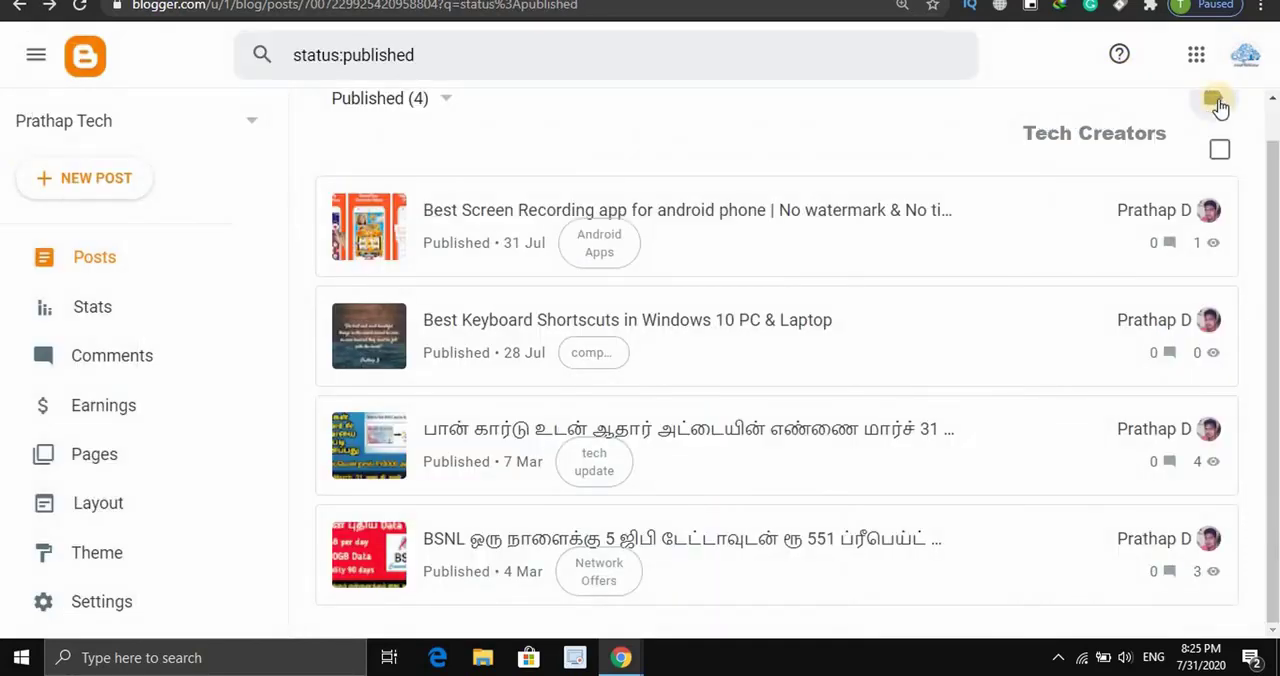
pyautogui.click(1215, 104)
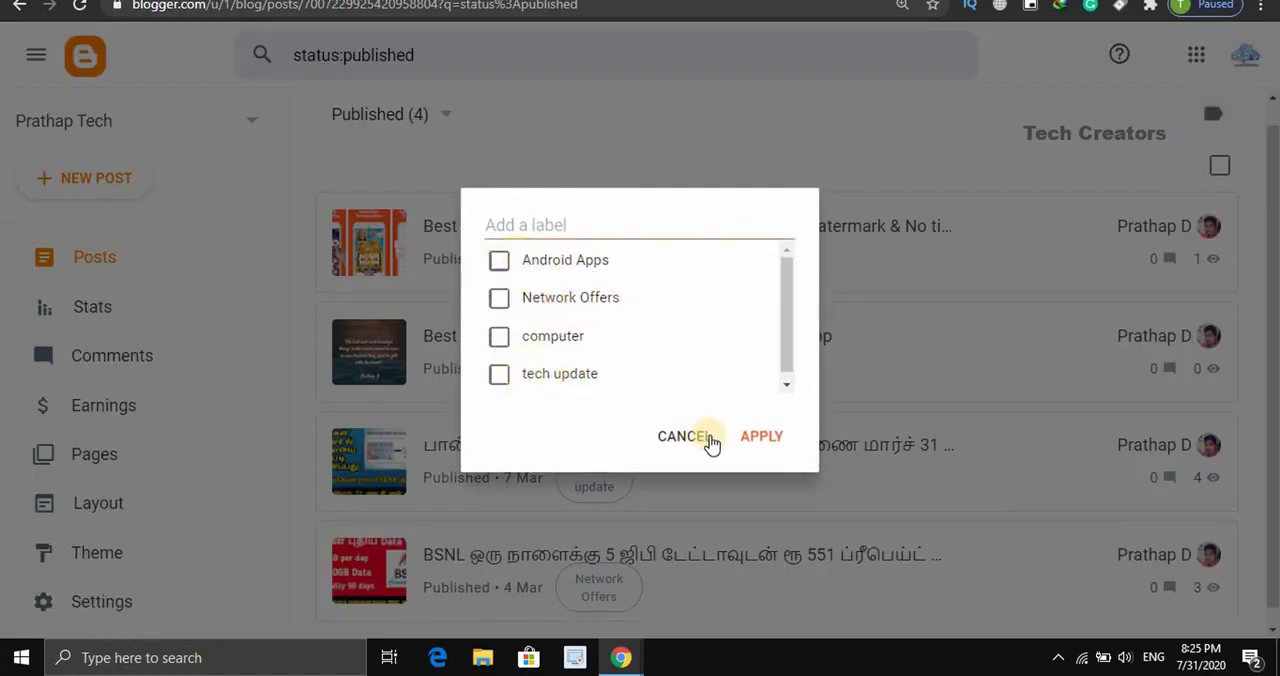
pyautogui.click(498, 376)
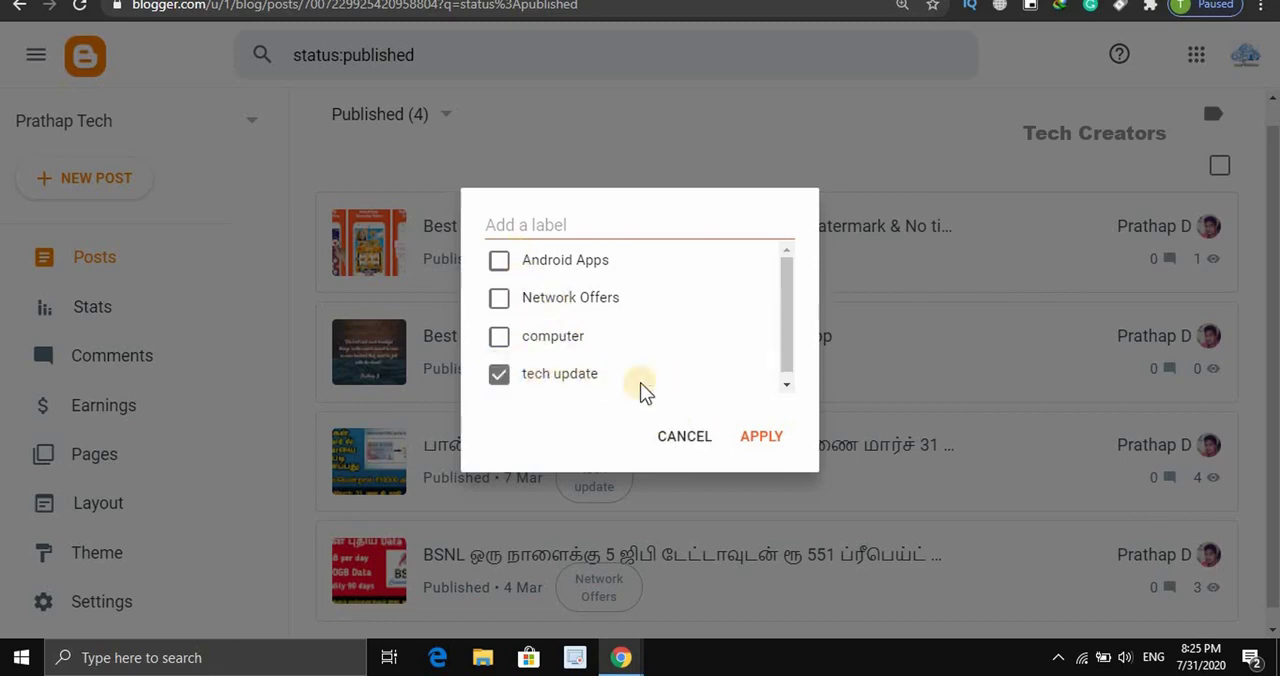
pyautogui.click(765, 440)
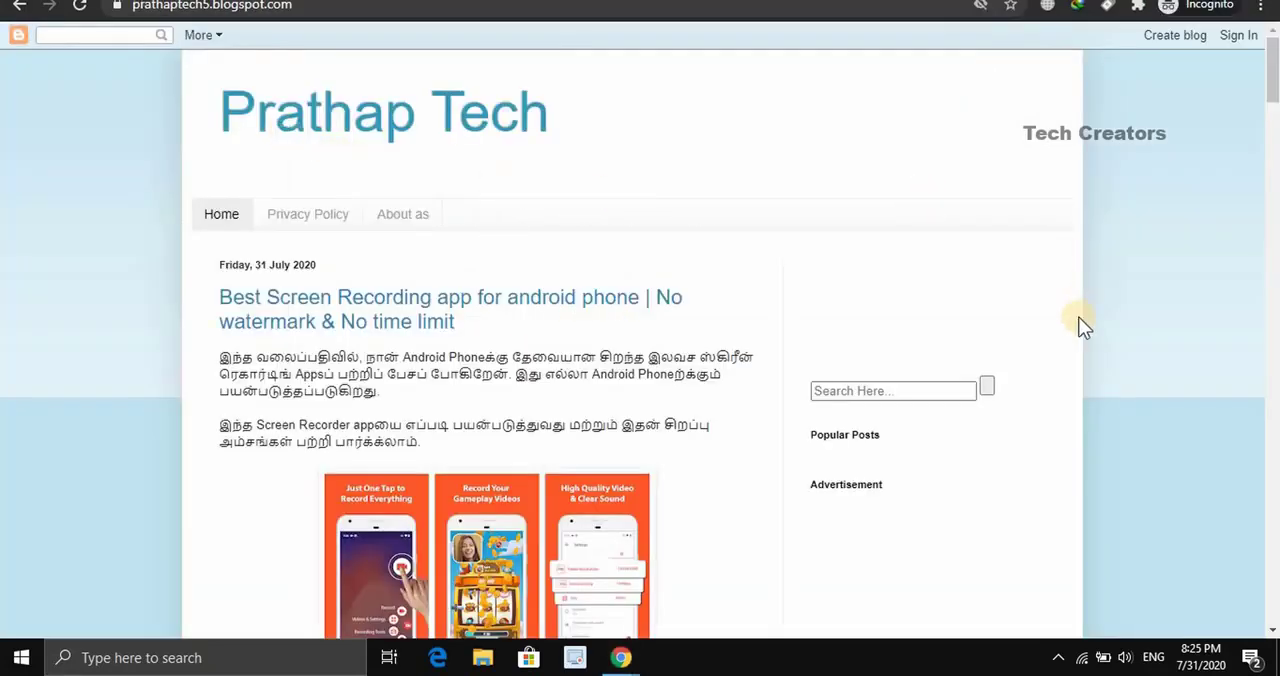
# - Go back from the public blog page to the Blogger dashboard and open the blog's Layout page
pyautogui.moveTo(1272, 90)
pyautogui.mouseDown()
pyautogui.moveTo(1274, 128)
pyautogui.moveTo(1274, 88)
pyautogui.mouseUp()
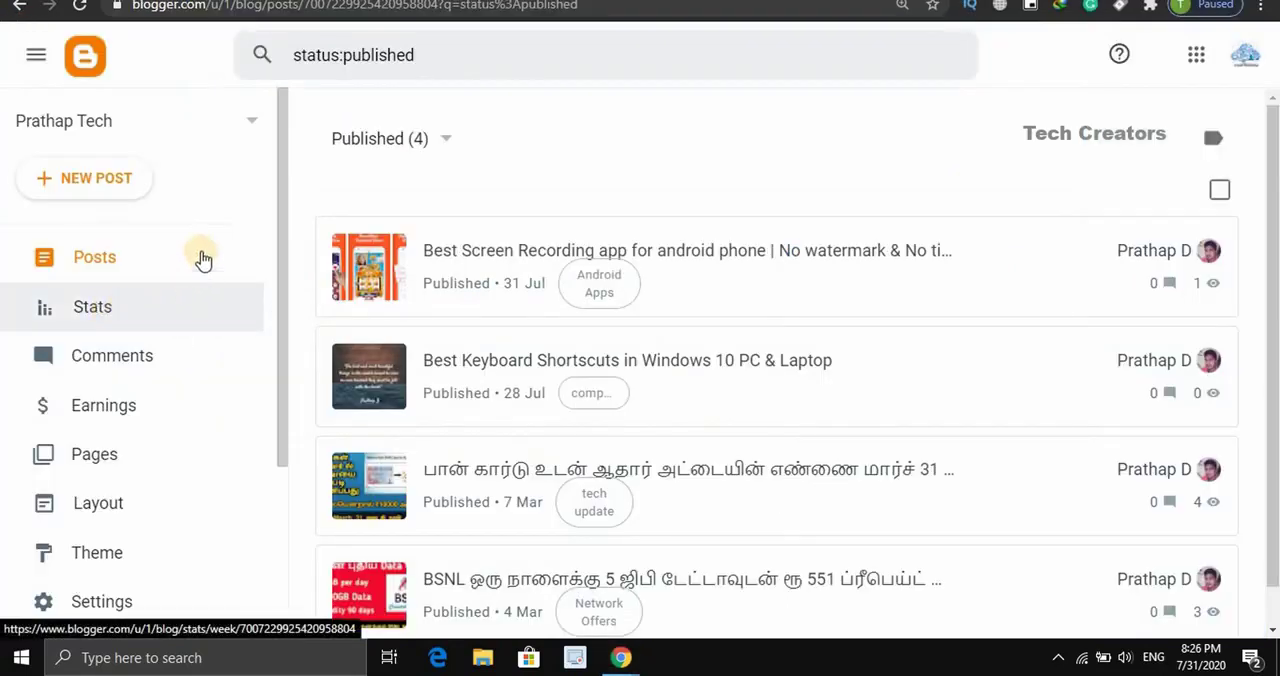
pyautogui.moveTo(282, 246); pyautogui.dragTo(266, 371)
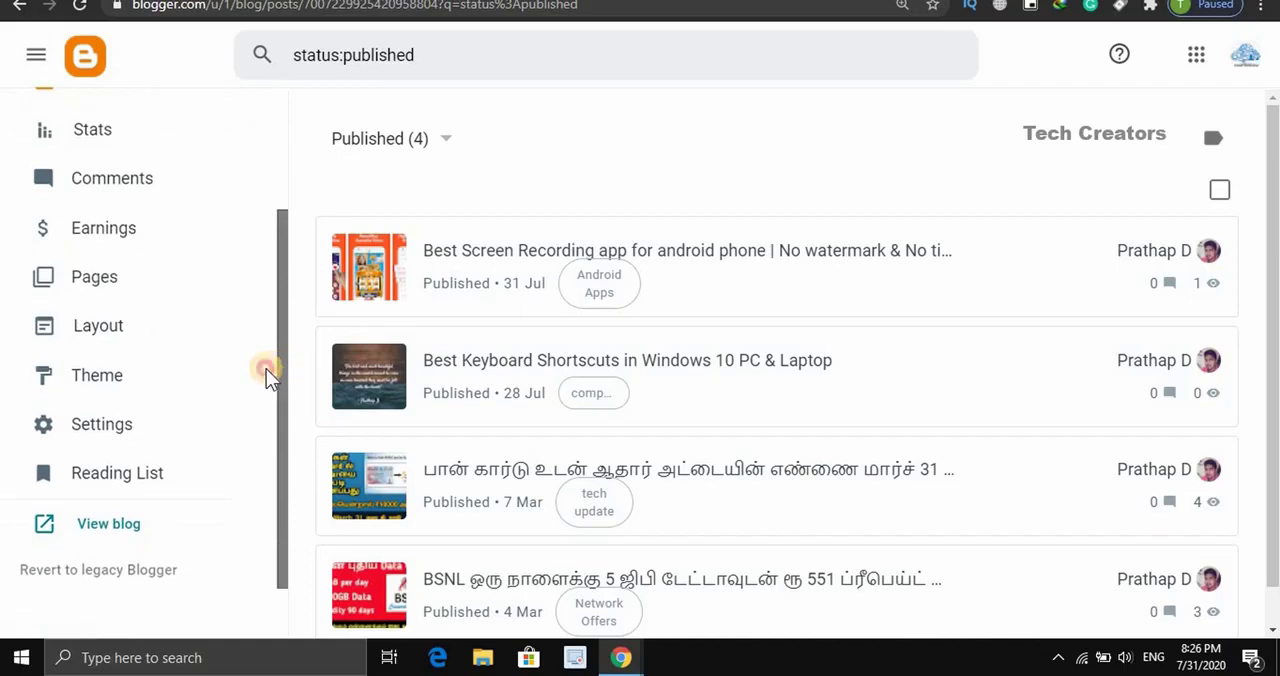
pyautogui.click(107, 340)
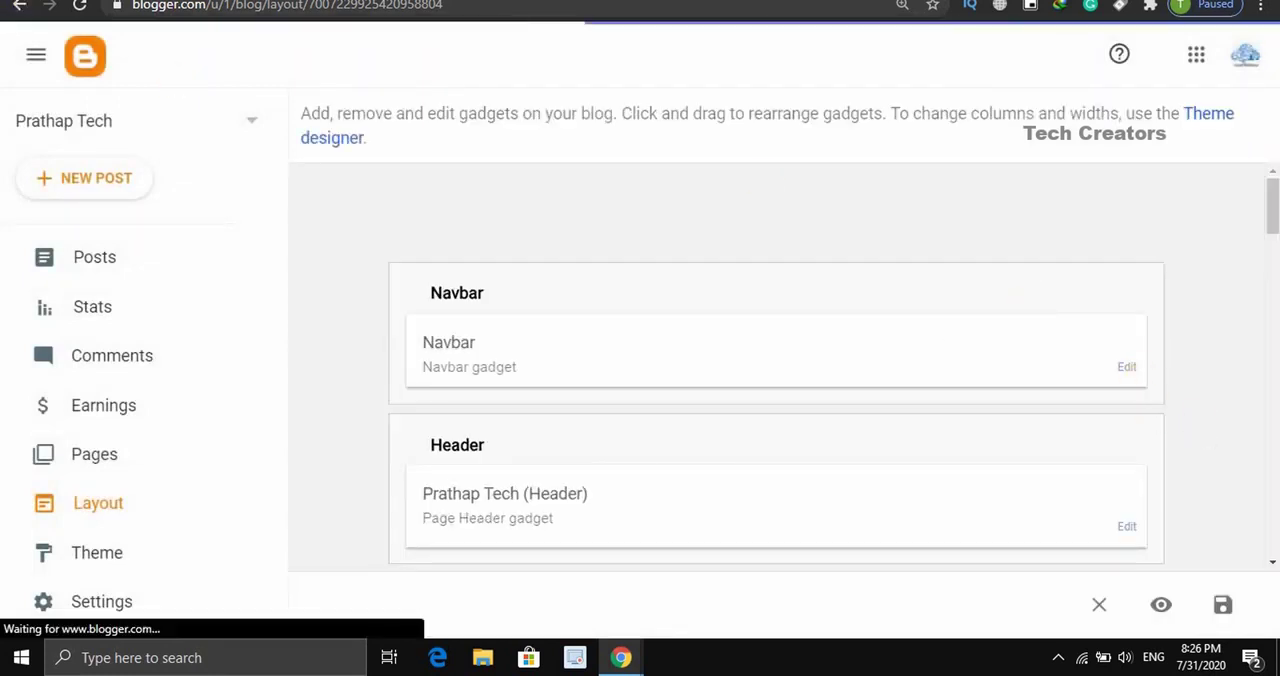
# - Add a Labels gadget to the sidebar-right-1 section of the blog layout
pyautogui.moveTo(1270, 200); pyautogui.dragTo(1268, 255)
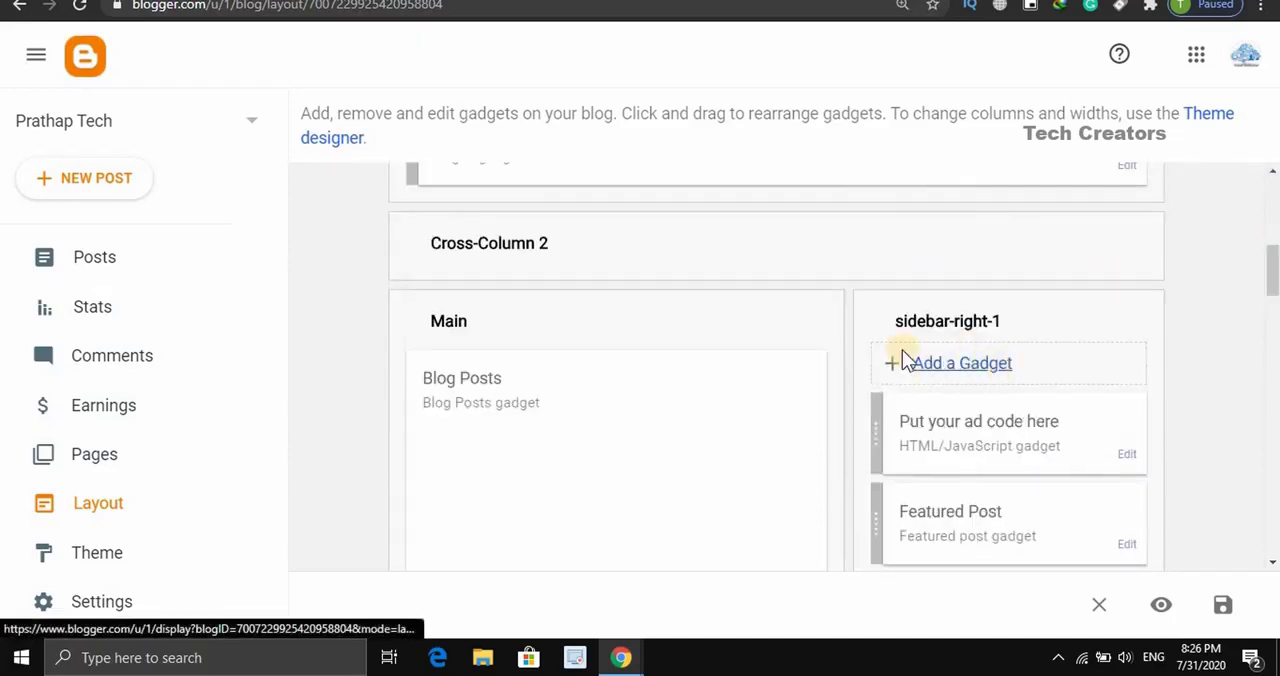
pyautogui.click(988, 367)
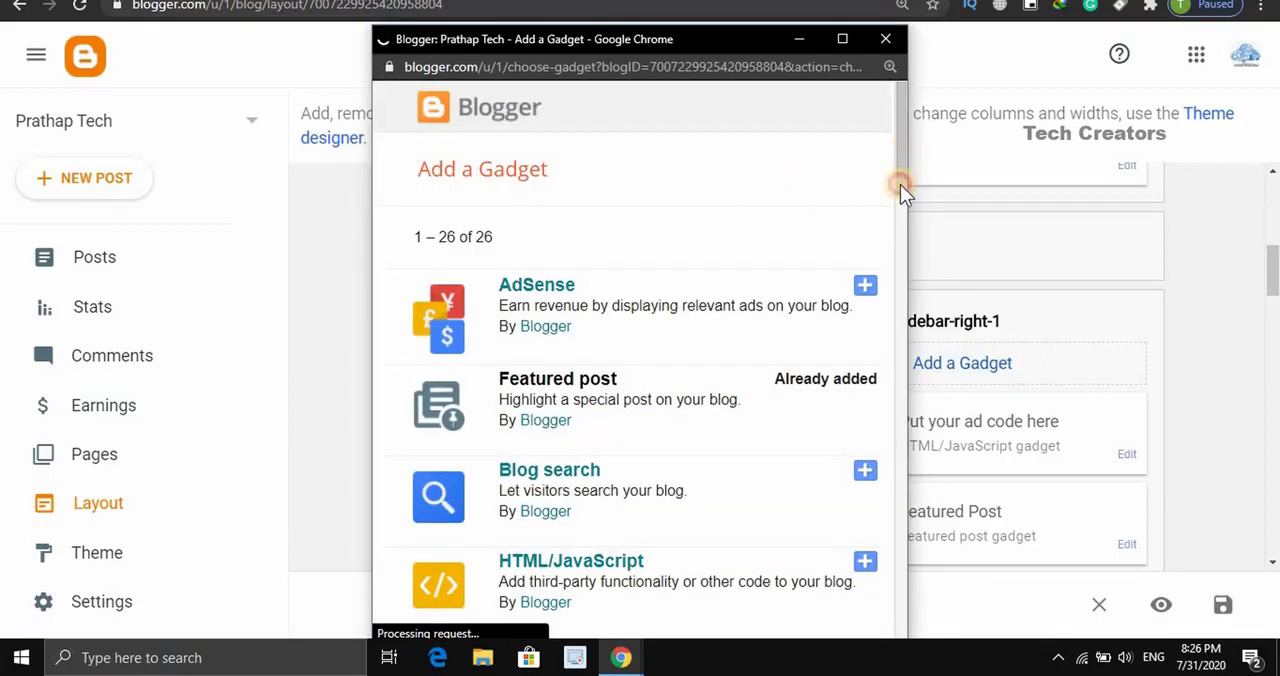
pyautogui.moveTo(900, 184); pyautogui.dragTo(871, 329)
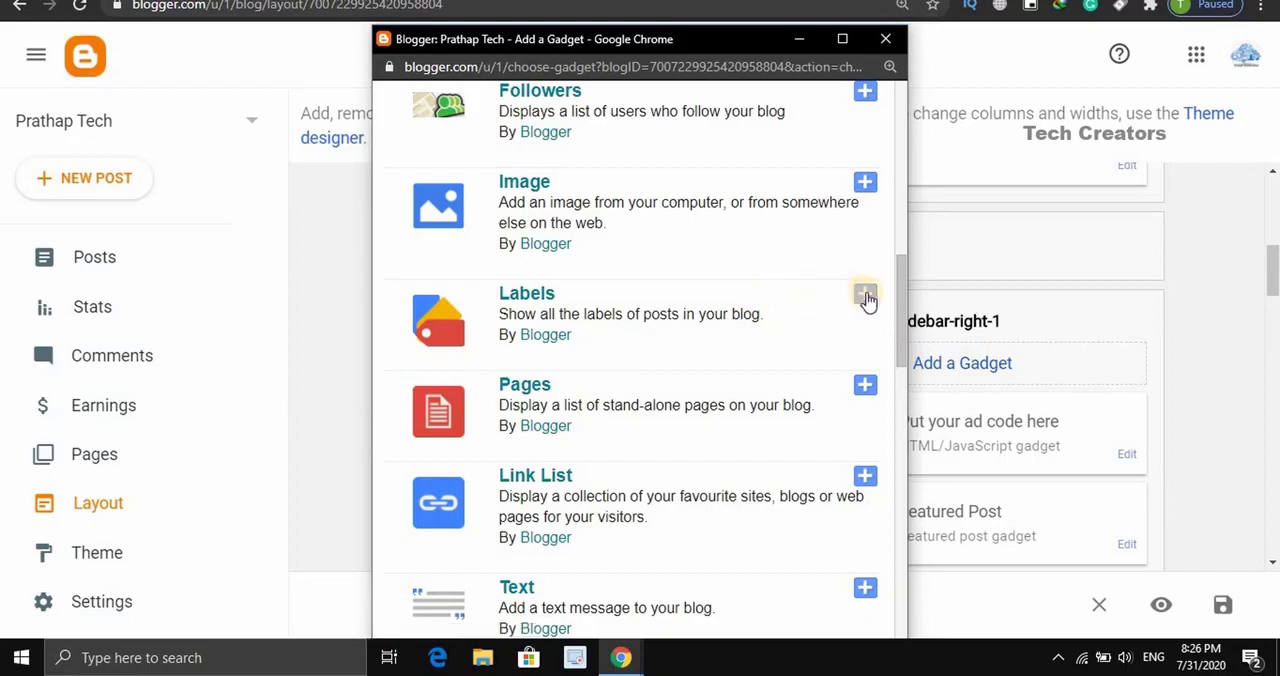
pyautogui.click(866, 296)
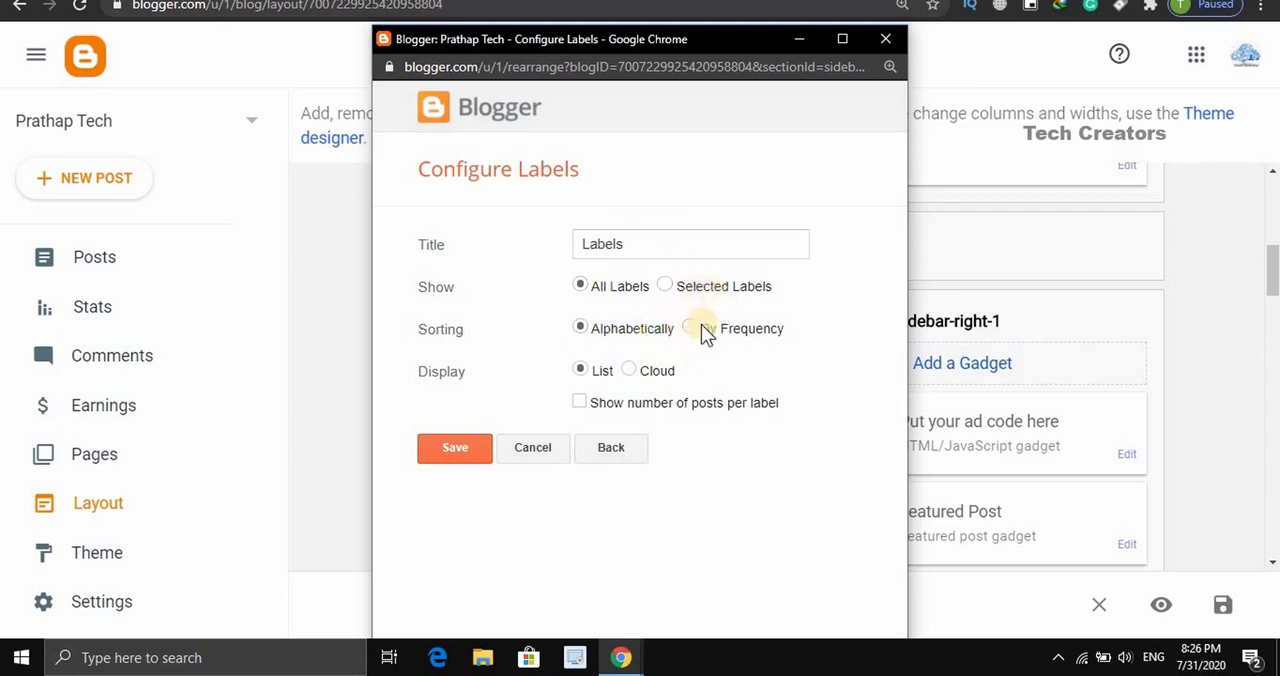
# - Set the Labels gadget to show All Labels, then save the gadget and the blog layout
pyautogui.click(666, 285)
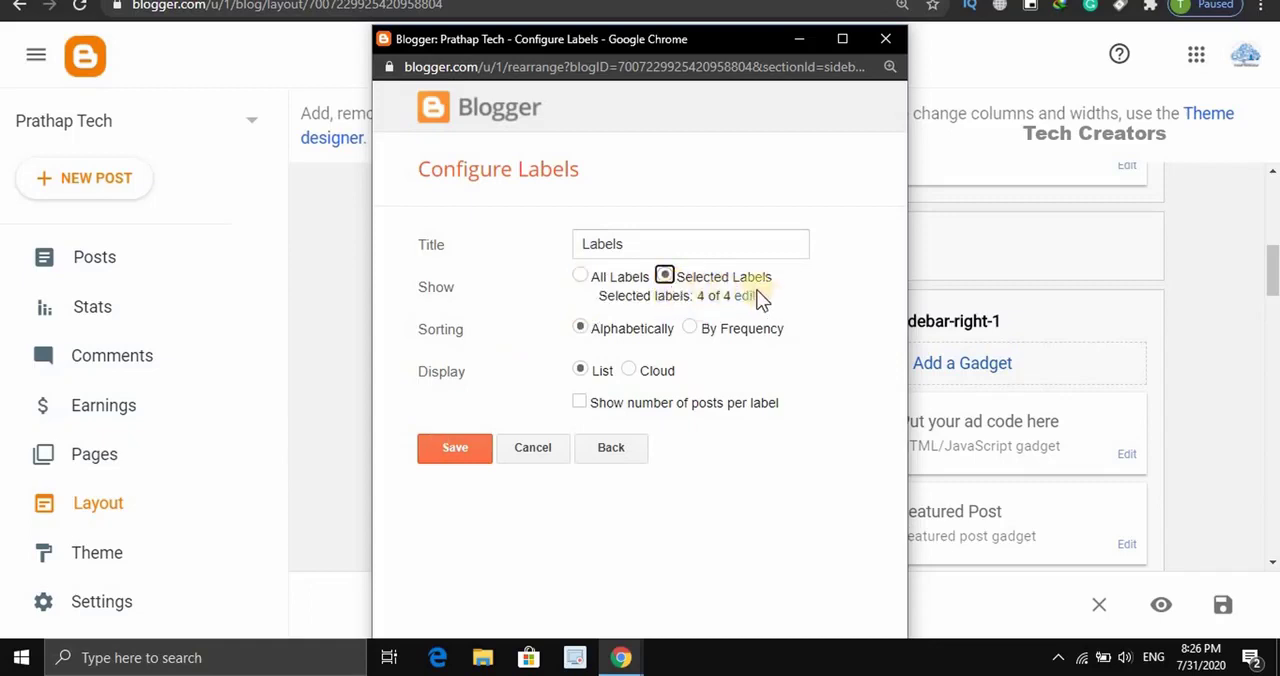
pyautogui.click(581, 276)
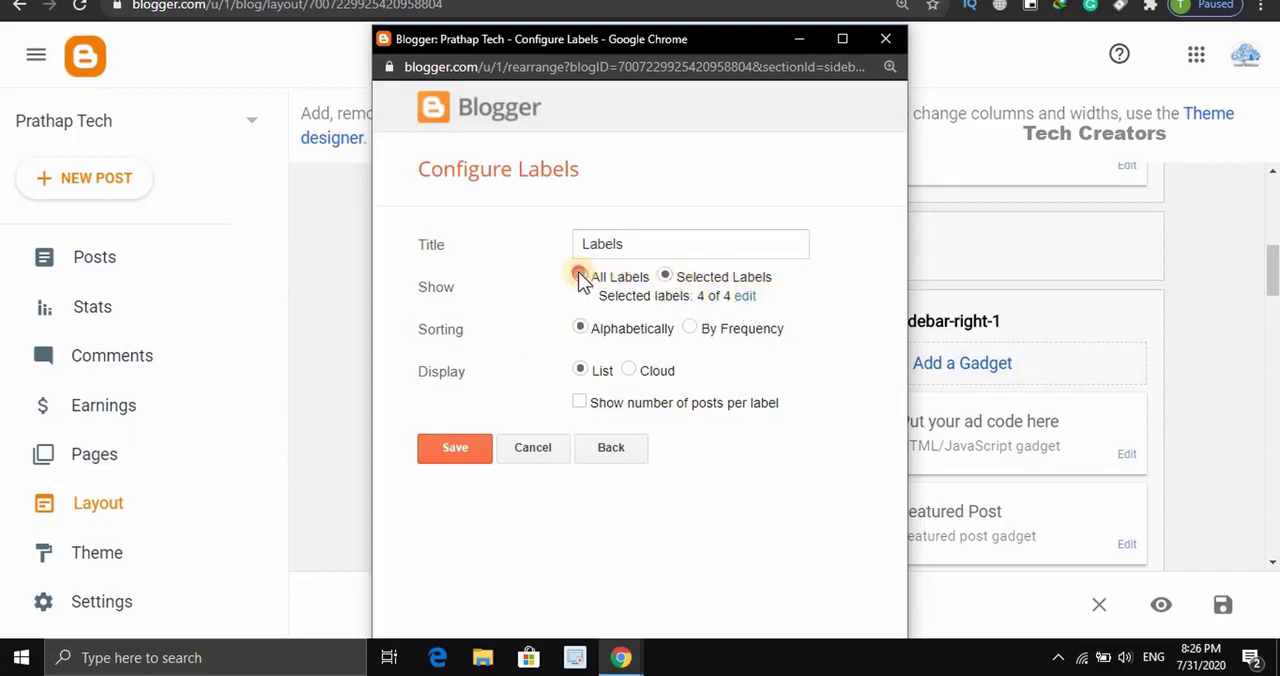
pyautogui.click(461, 452)
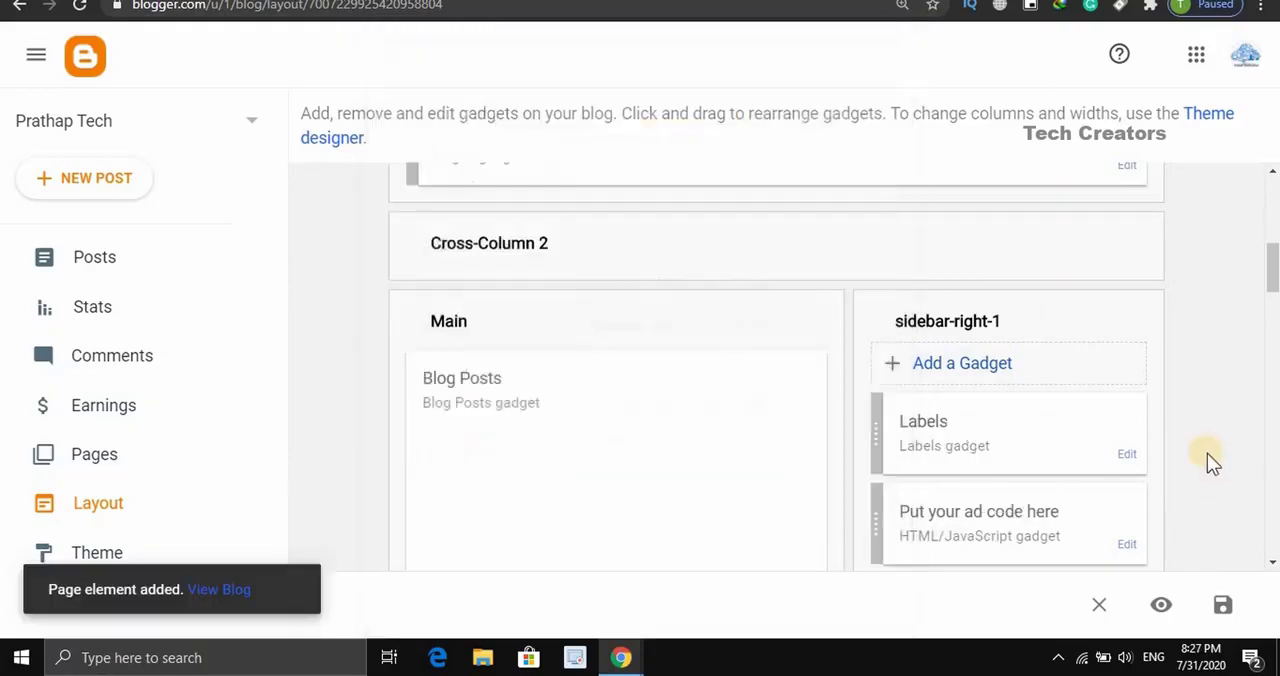
pyautogui.click(1223, 607)
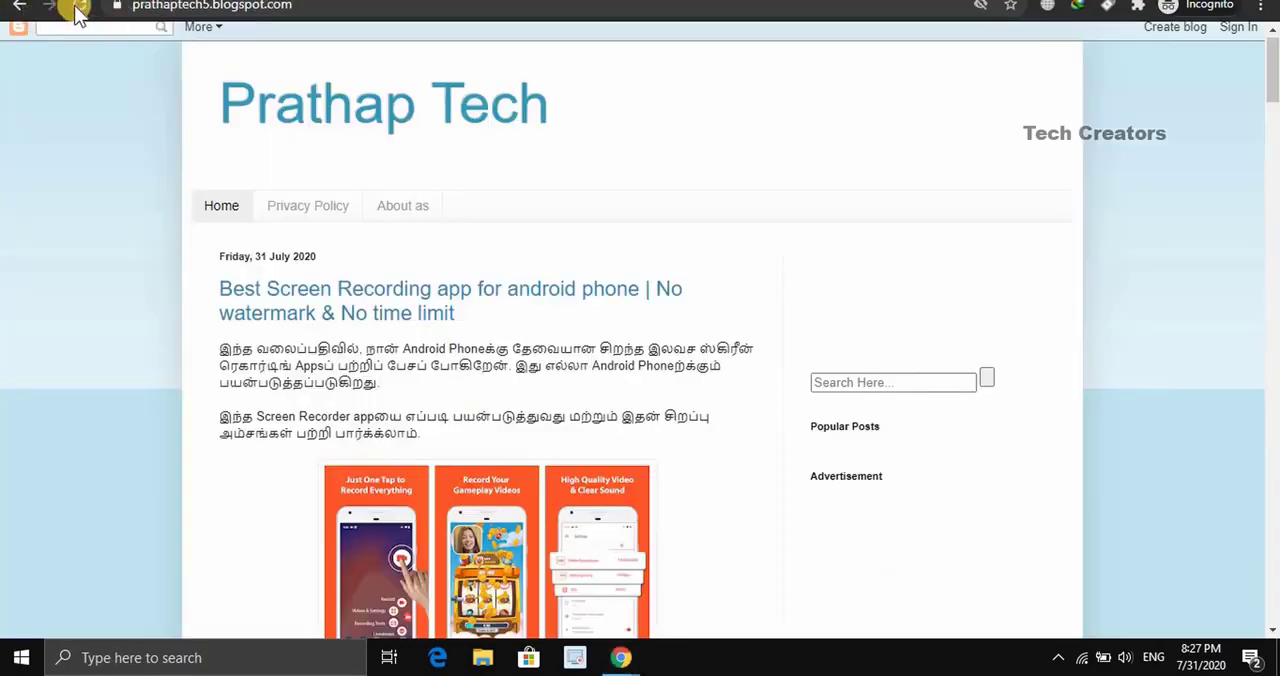
# - Reload the public blog page and view the posts labelled Android Apps through the sidebar's Labels list
pyautogui.click(80, 8)
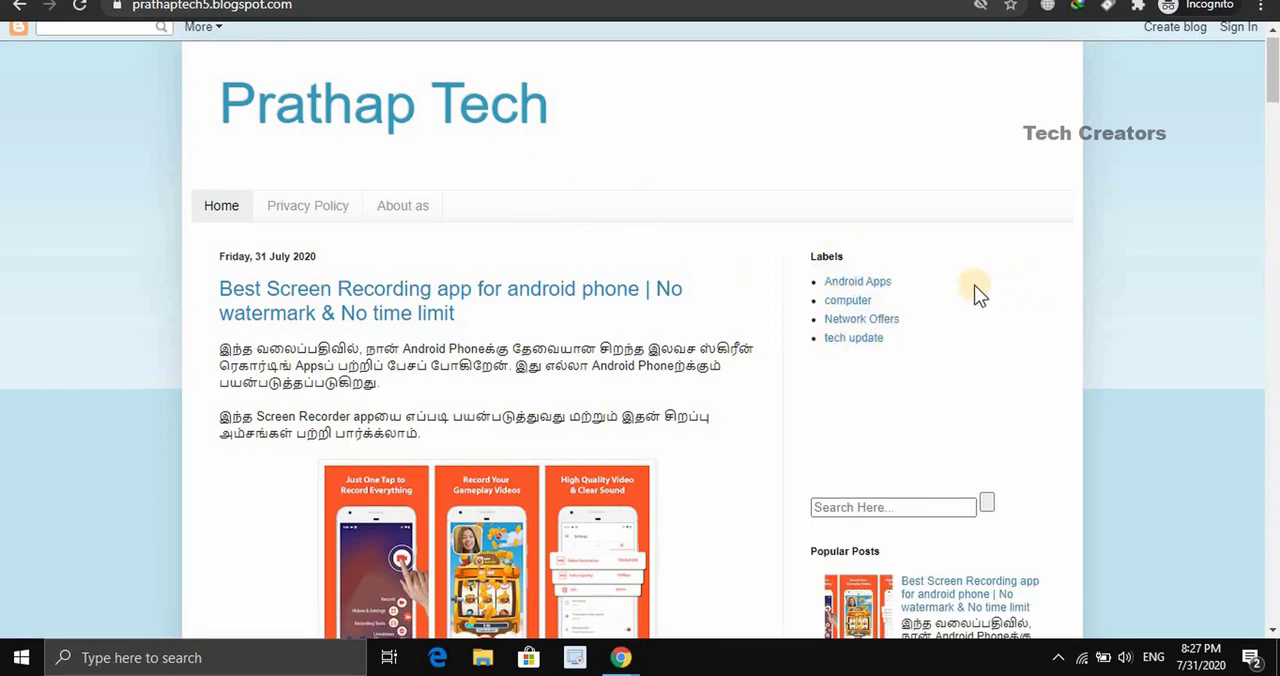
pyautogui.click(860, 282)
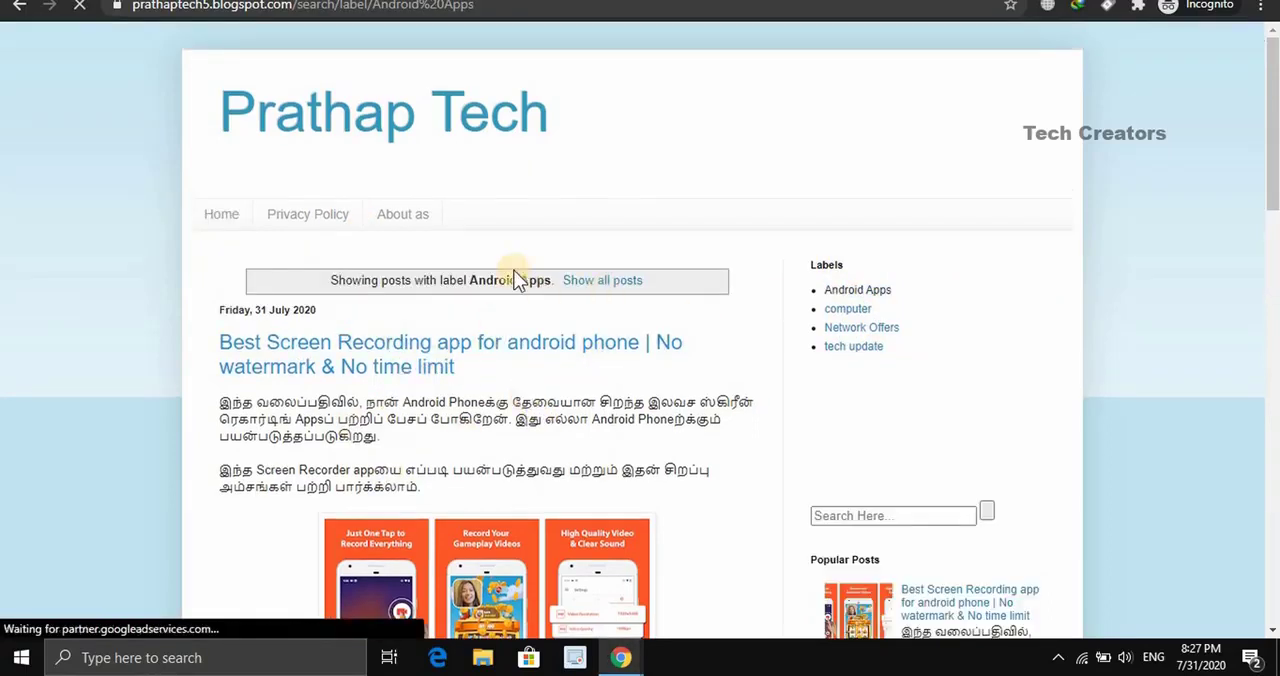
pyautogui.scroll(-2, 470, 330)
pyautogui.scroll(-1, 477, 315)
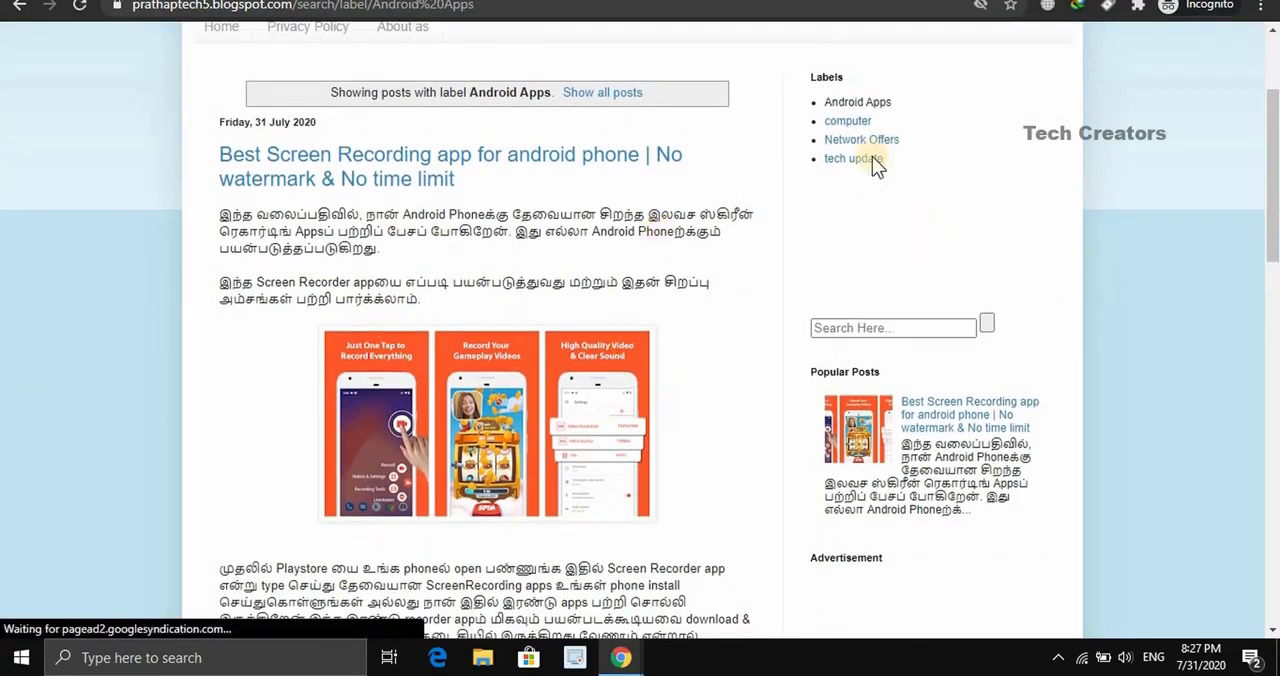
# - View the blog's posts labelled computer through the sidebar's Labels list
pyautogui.click(848, 122)
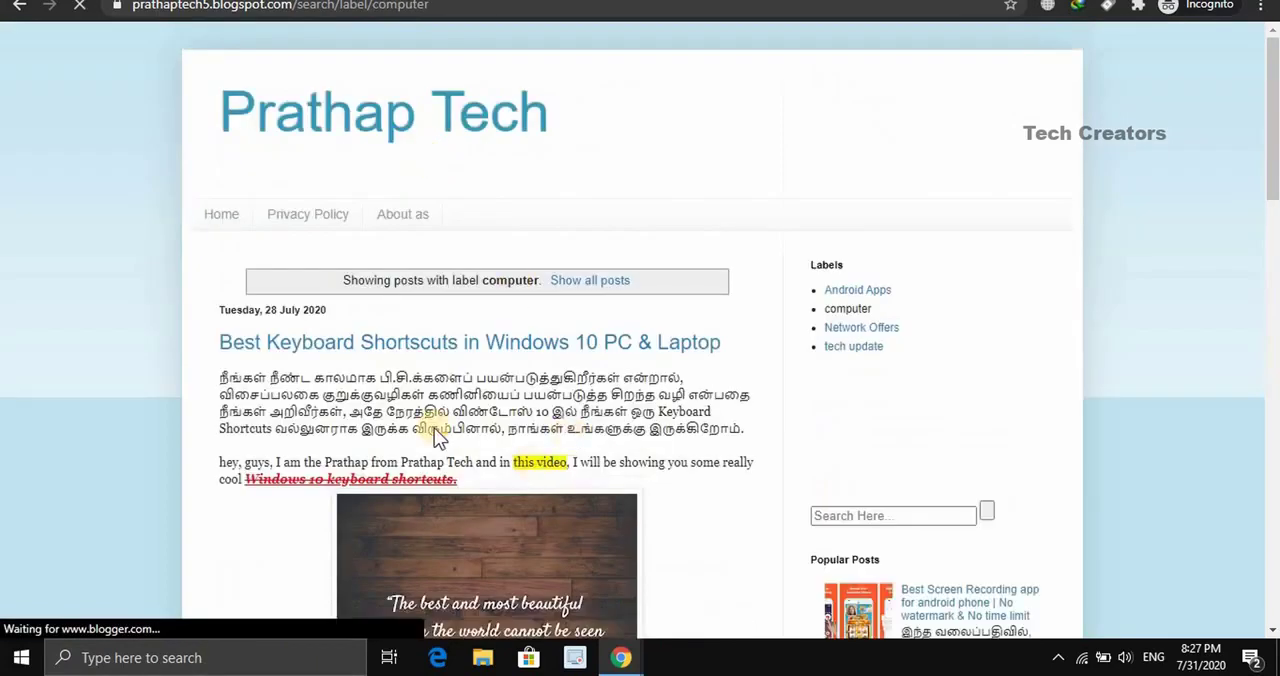
pyautogui.scroll(-1, 413, 289)
pyautogui.scroll(-4, 410, 297)
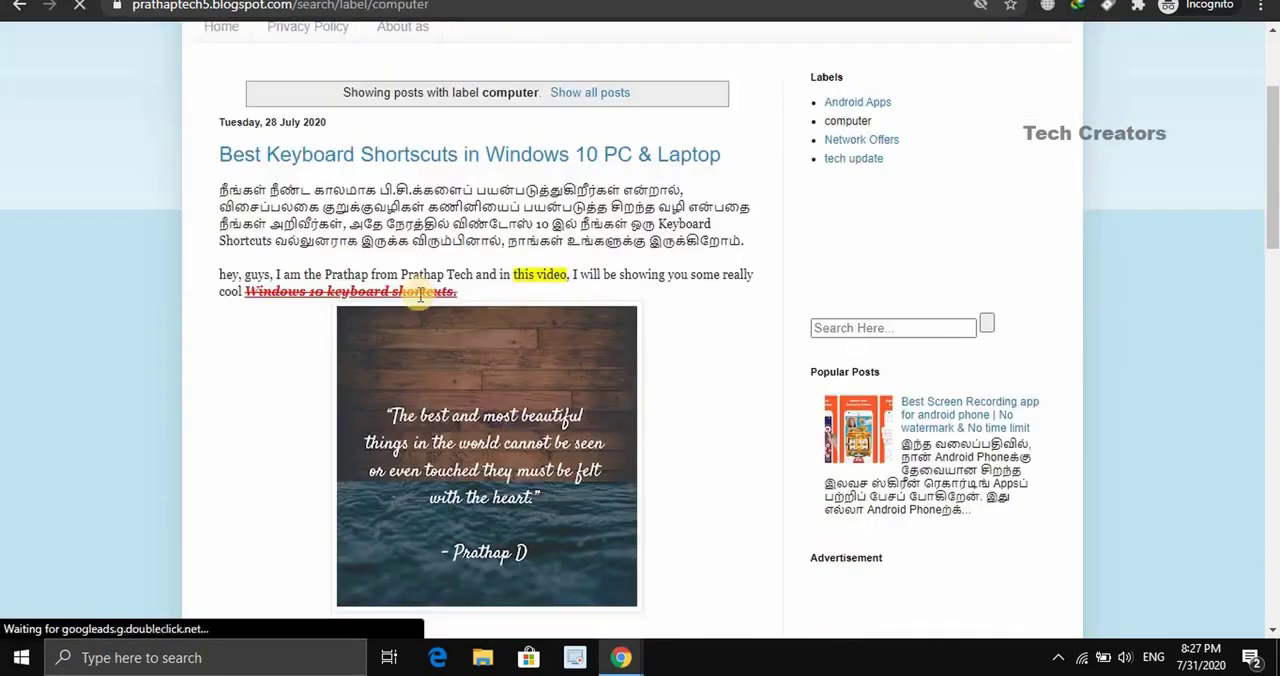
pyautogui.scroll(3, 1086, 289)
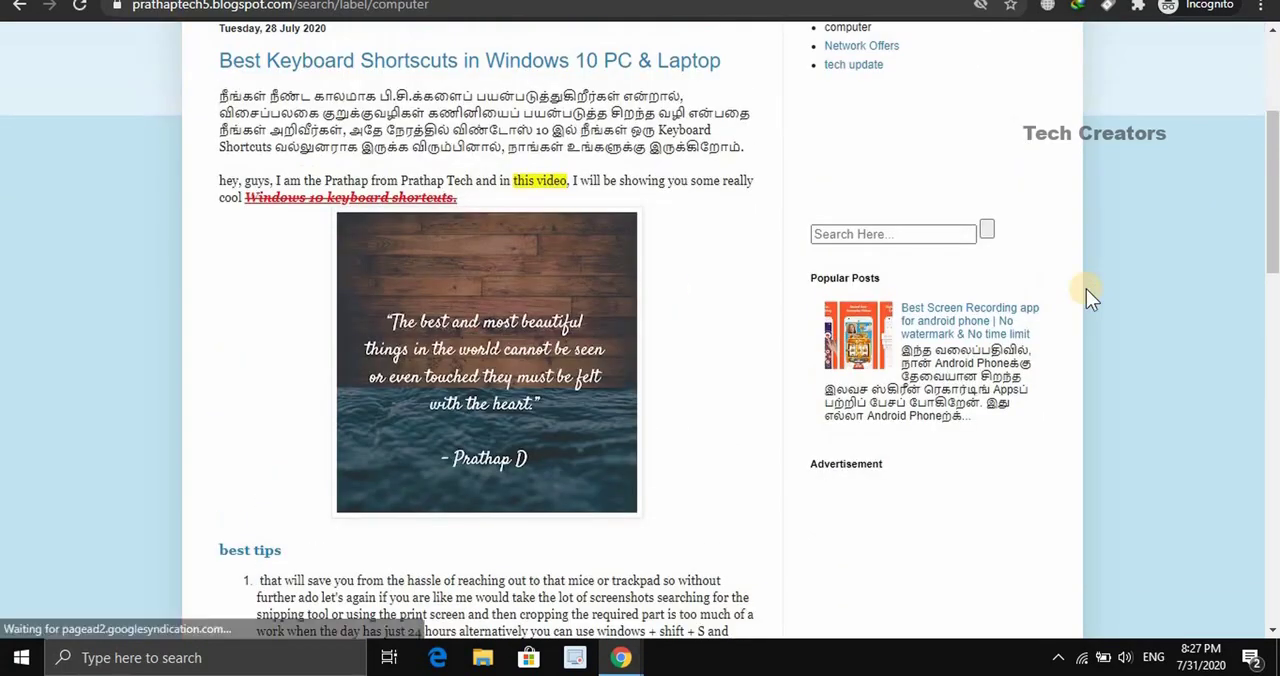
# - View the blog's posts labelled Network Offers through the sidebar's Labels list
pyautogui.click(862, 142)
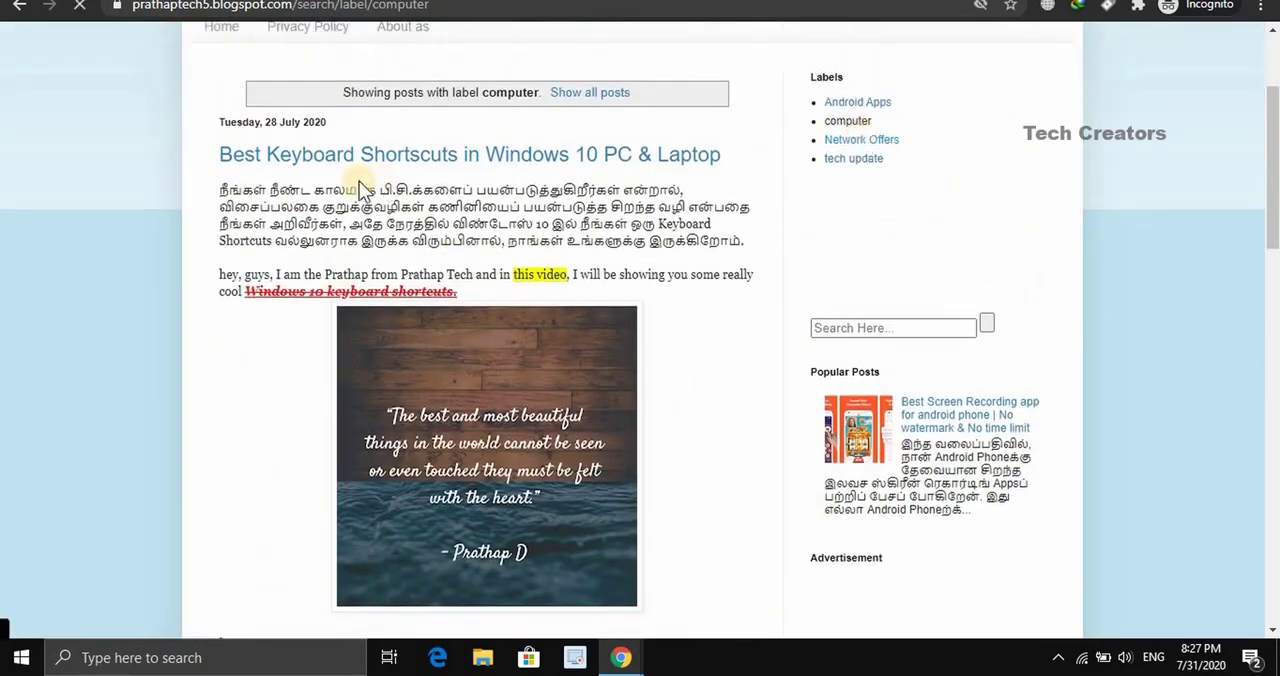
pyautogui.scroll(-1, 243, 177)
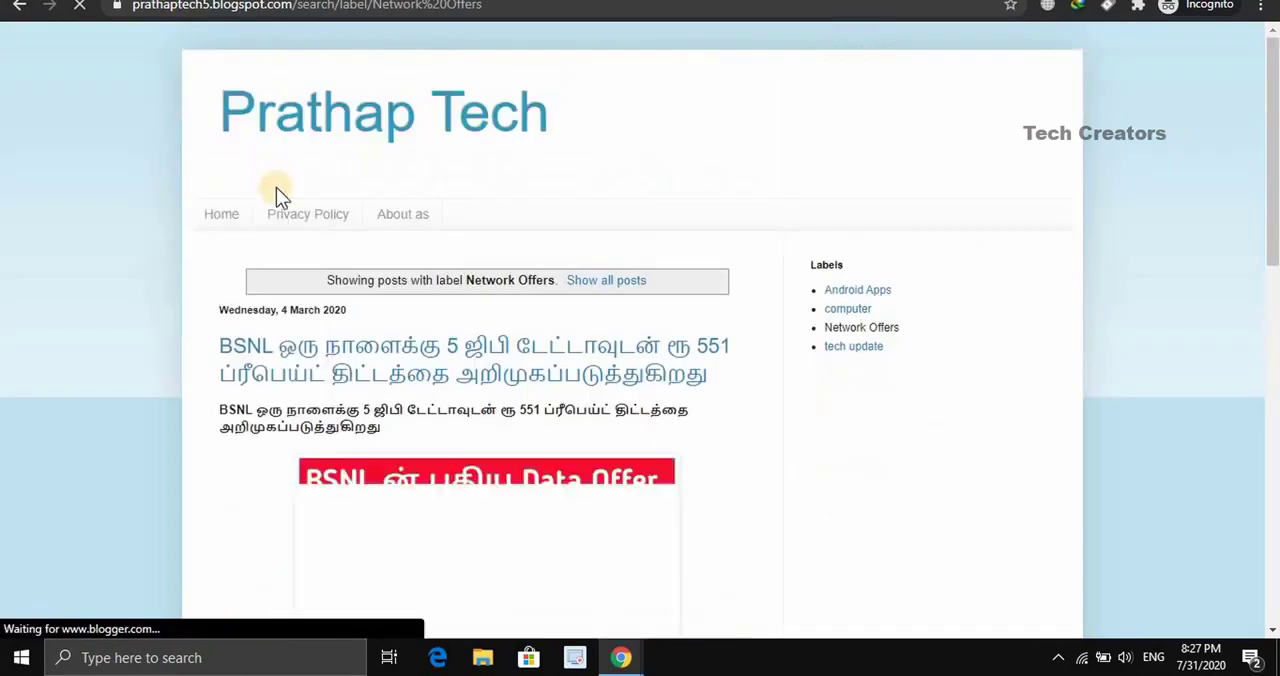
pyautogui.scroll(-3, 332, 397)
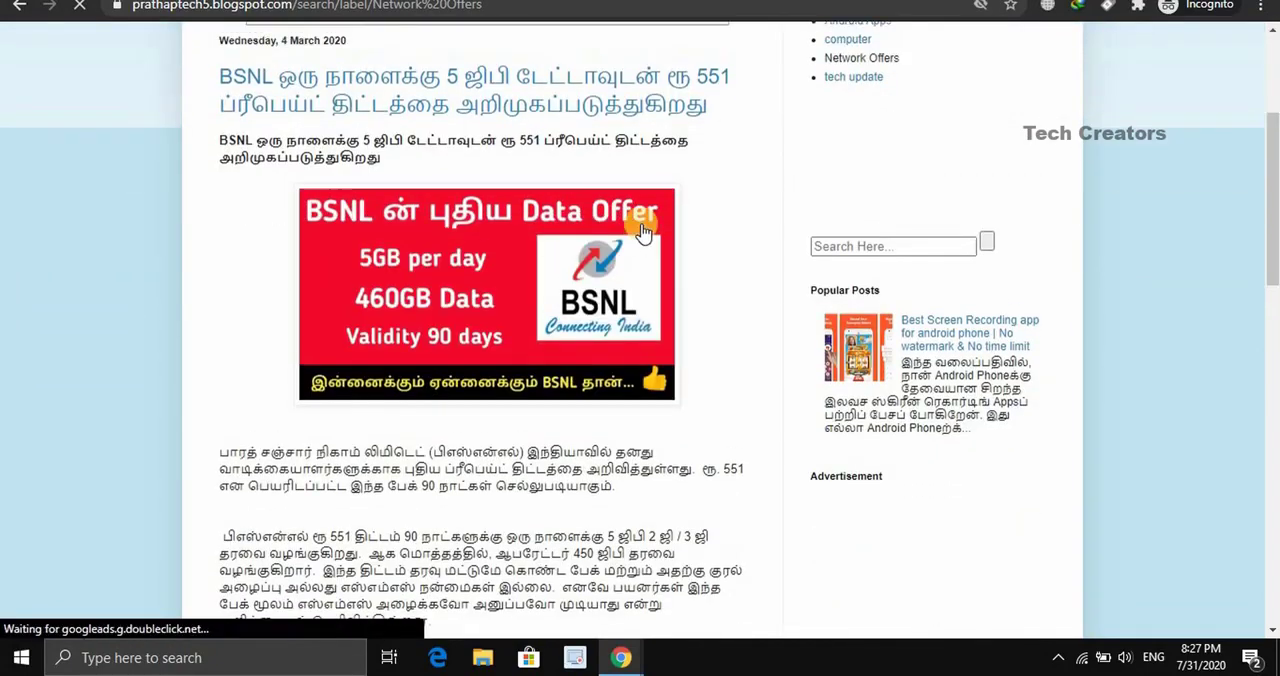
# - Open the blog's posts labelled tech update through the sidebar's Labels list
pyautogui.click(847, 66)
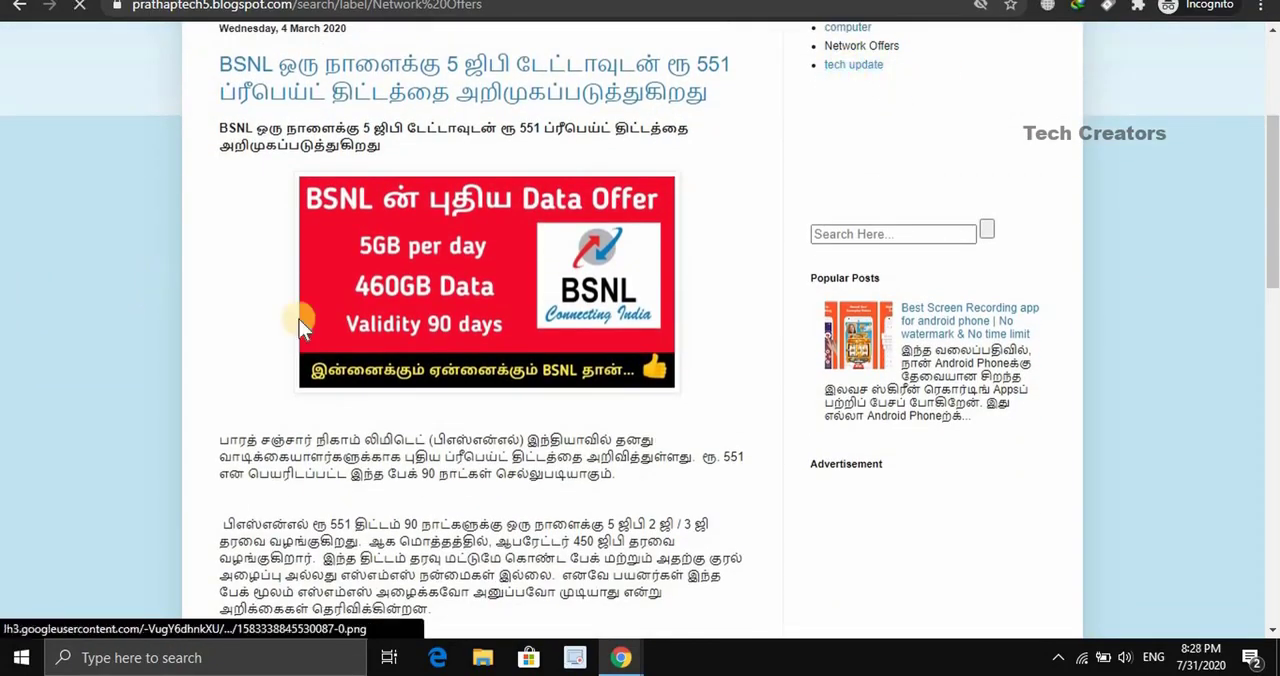